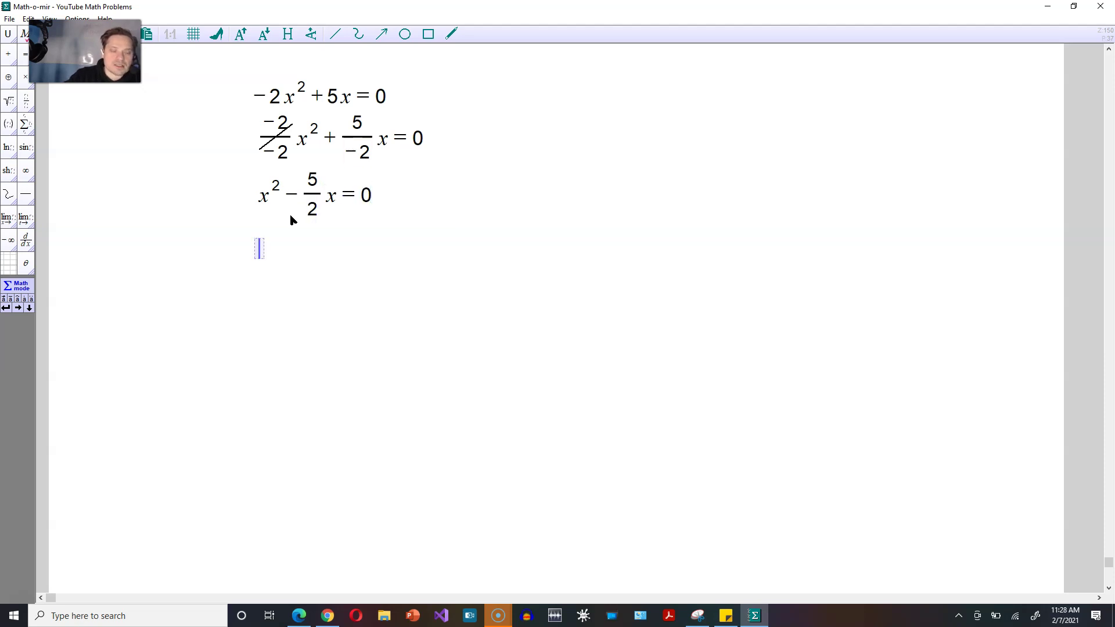
Step: Write x² + bx = 0, then begin its completed-square form with (x + ½b)²
{"action": "type", "text": "x"}
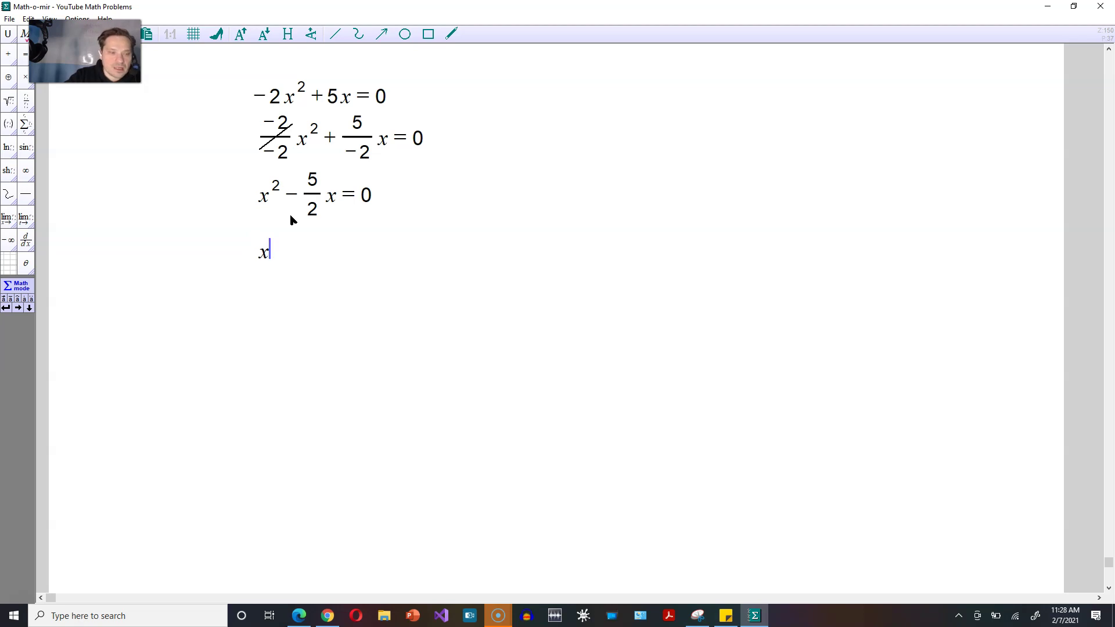
{"action": "type", "text": "^2+bx"}
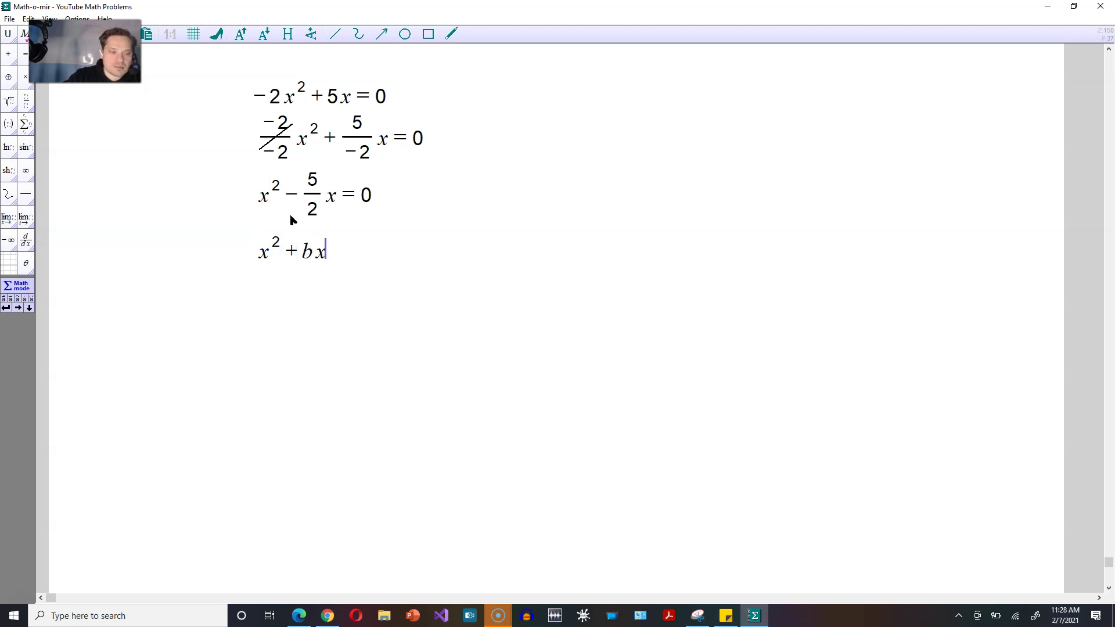
{"action": "type", "text": "=0"}
{"action": "key", "text": "Return"}
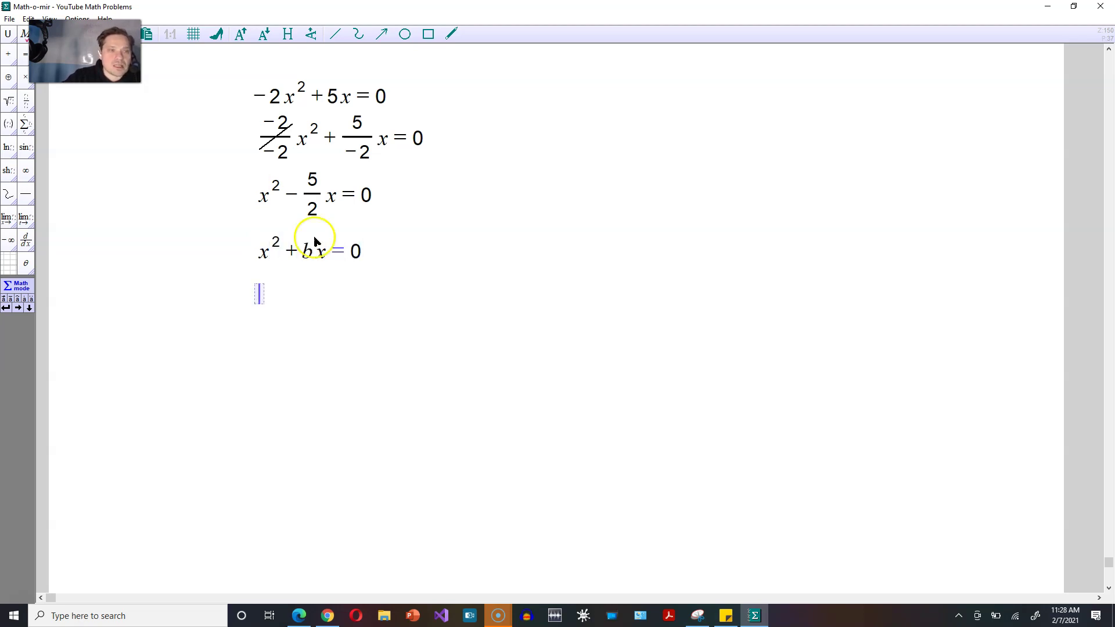
{"action": "type", "text": "("}
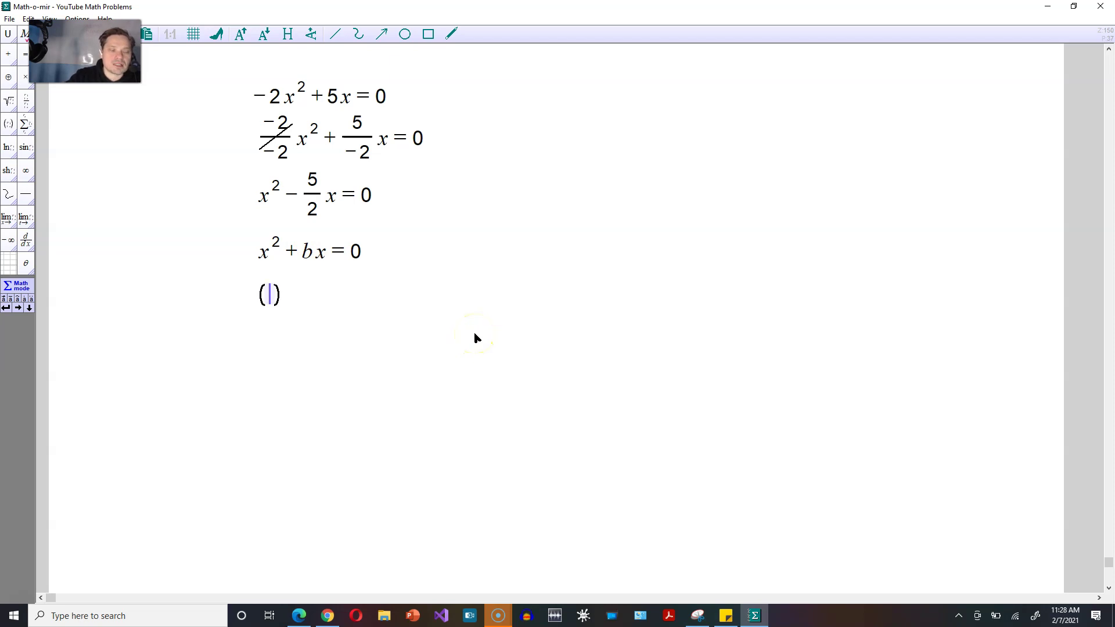
{"action": "type", "text": "x"}
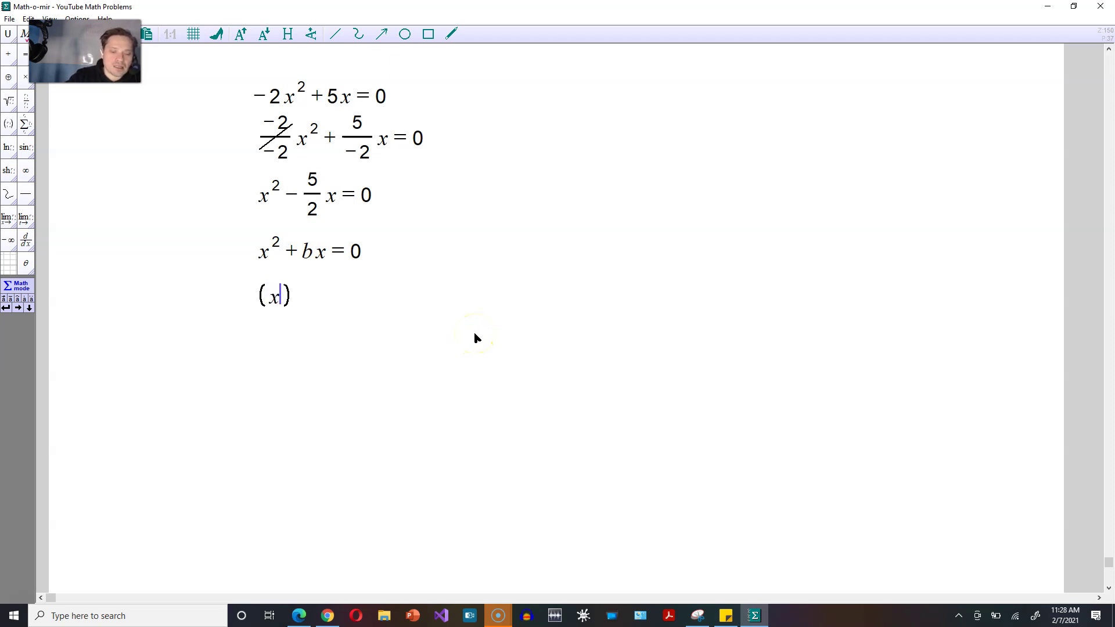
{"action": "type", "text": "+1/2"}
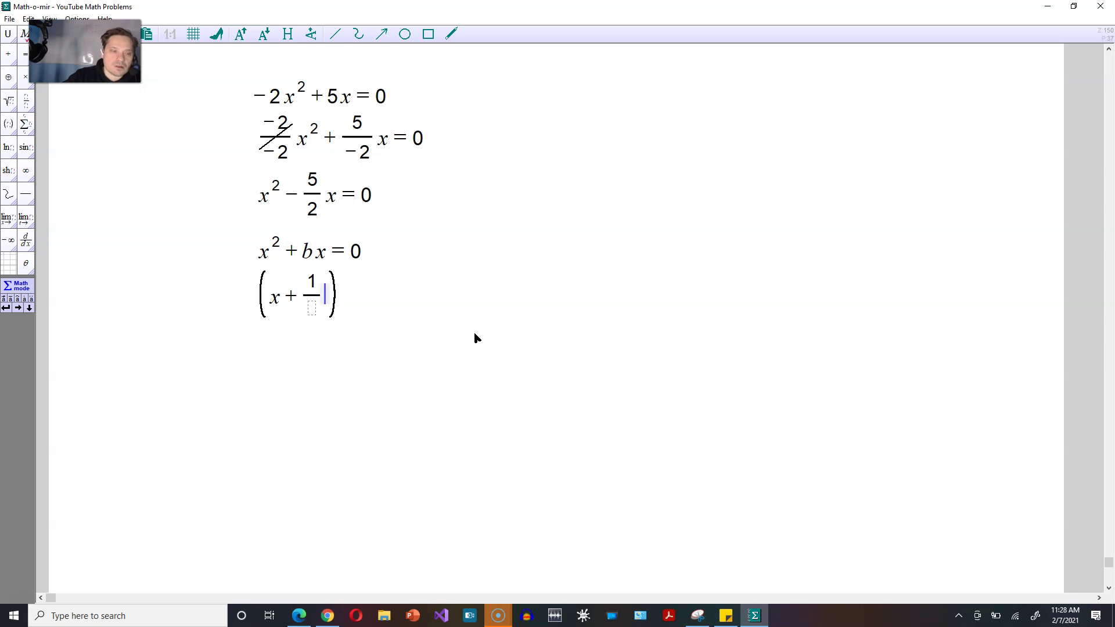
{"action": "type", "text": "b"}
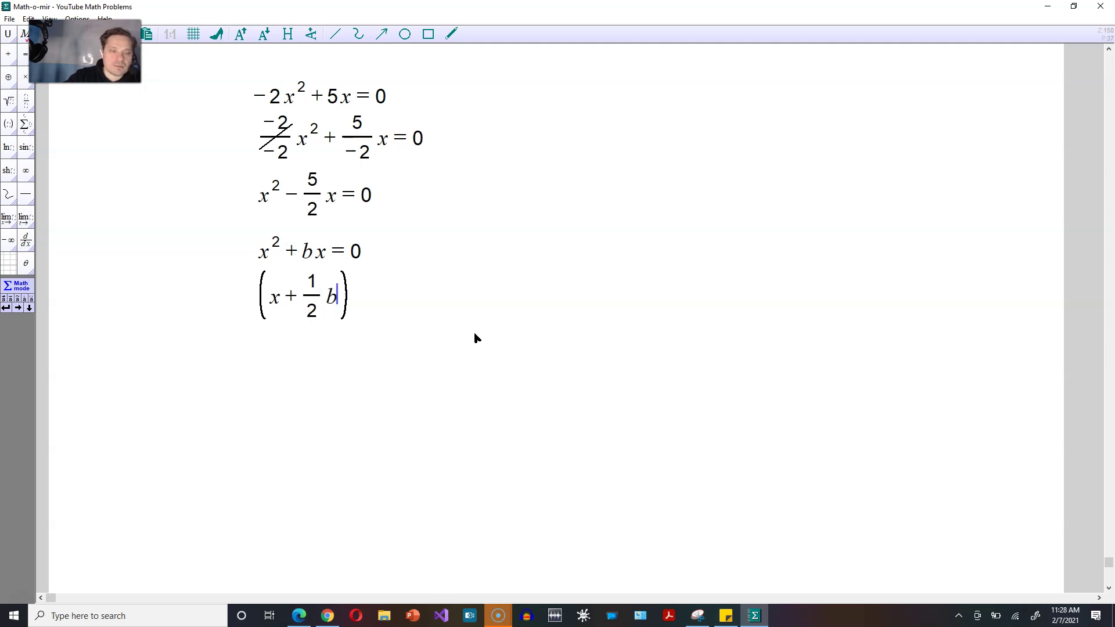
{"action": "key", "text": "Right"}
{"action": "type", "text": "^2"}
{"action": "key", "text": "Right"}
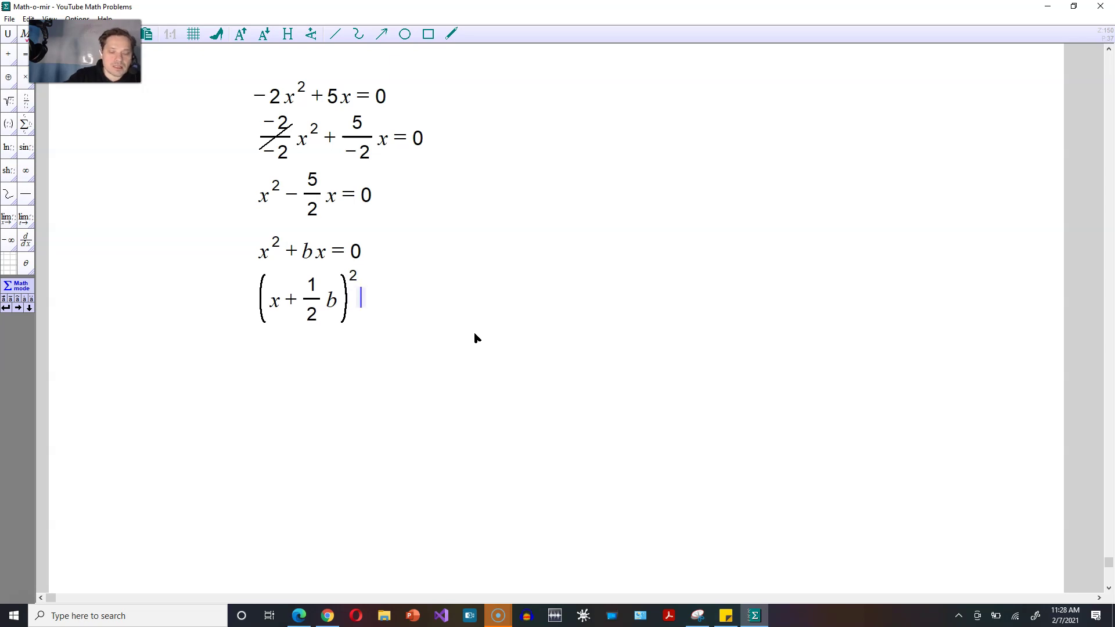
Step: Subtract (½b)² and close the completed-square equation with = 0
{"action": "type", "text": "- "}
{"action": "type", "text": "(1/2"}
{"action": "key", "text": "Right"}
{"action": "type", "text": "b"}
{"action": "key", "text": "Right"}
{"action": "type", "text": "^2"}
{"action": "key", "text": "Right"}
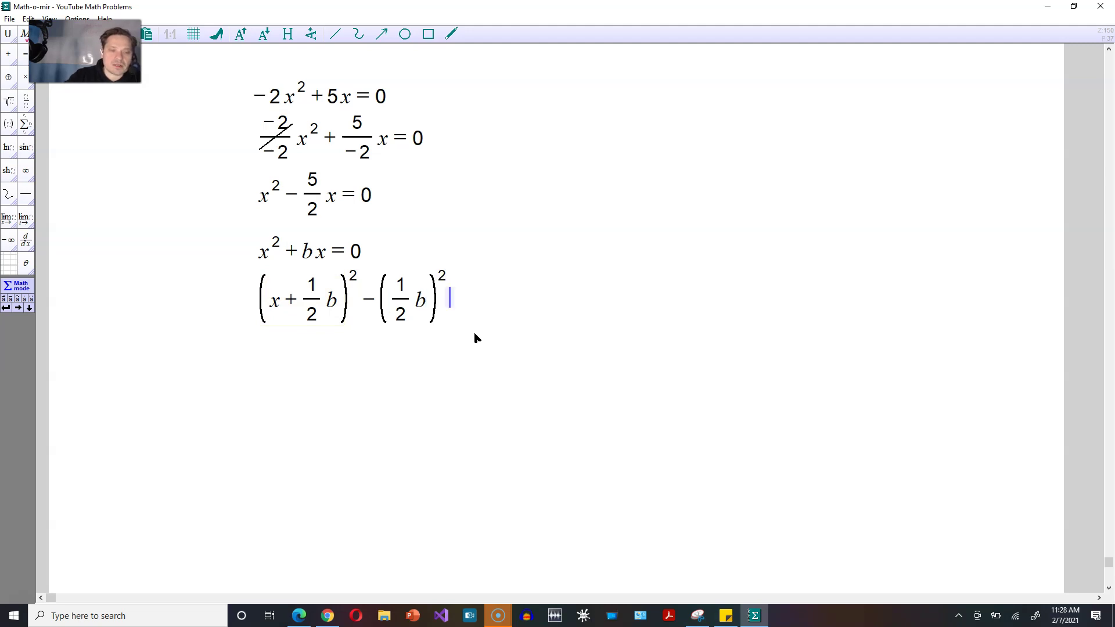
{"action": "type", "text": "= 0"}
{"action": "left_click", "coordinate": [506, 308]}
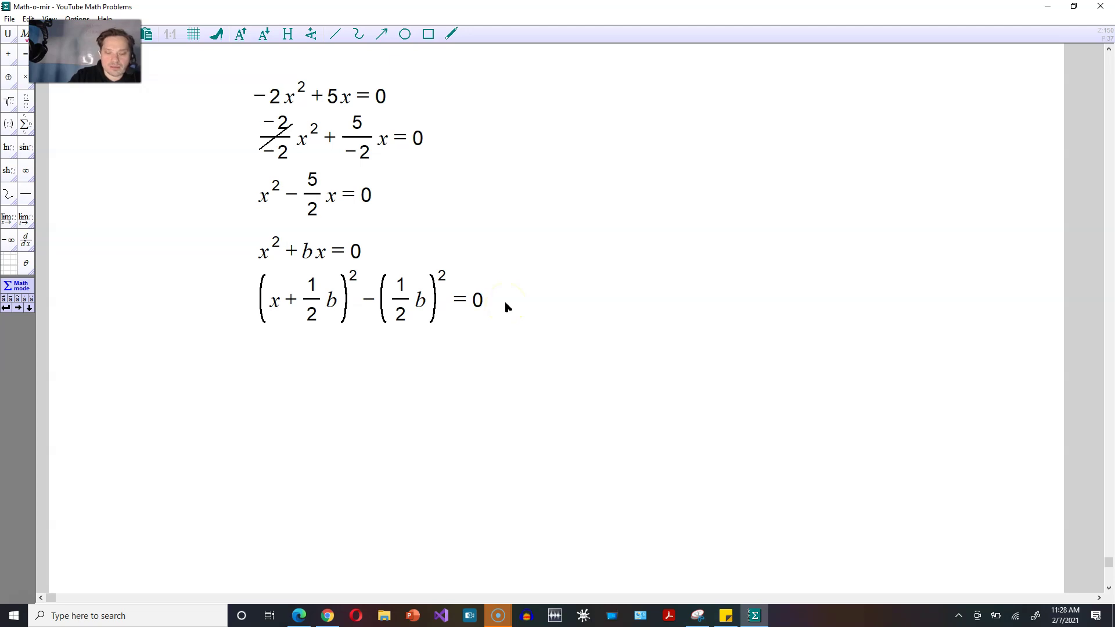
{"action": "key", "text": "Return"}
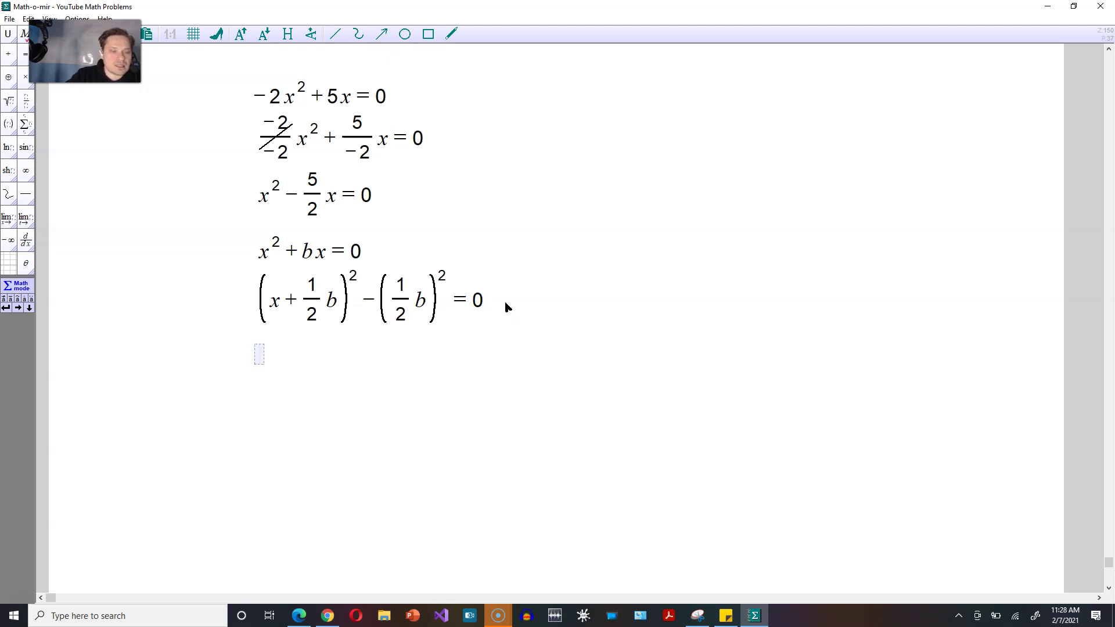
Step: Write the squared term (x + ½·(−5/2))² and start the second bracket with ½
{"action": "type", "text": "(x"}
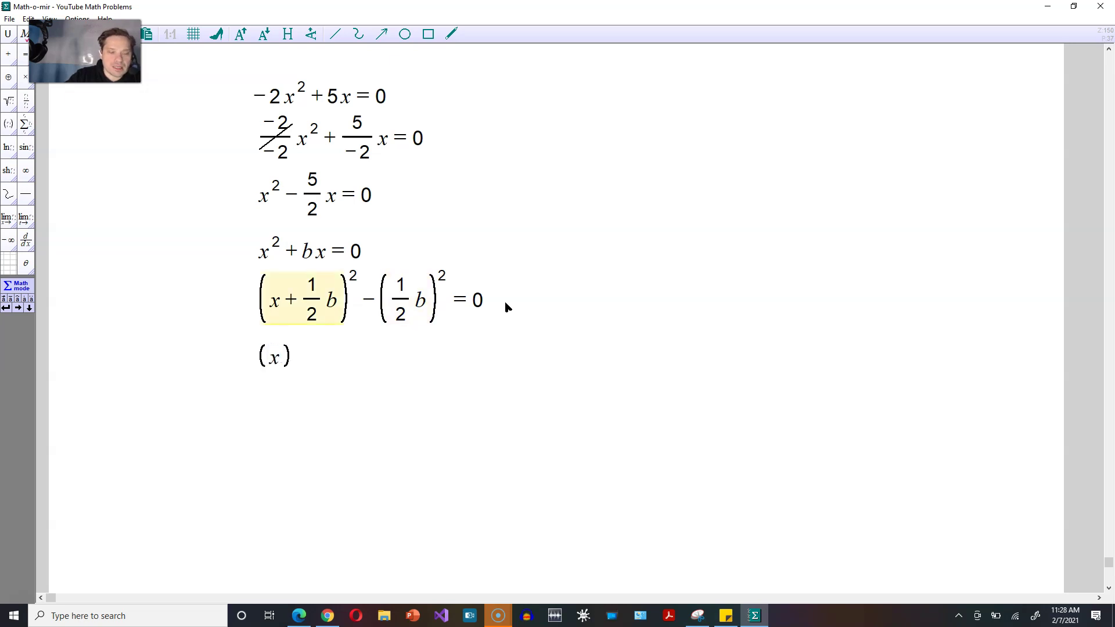
{"action": "type", "text": "+1/2"}
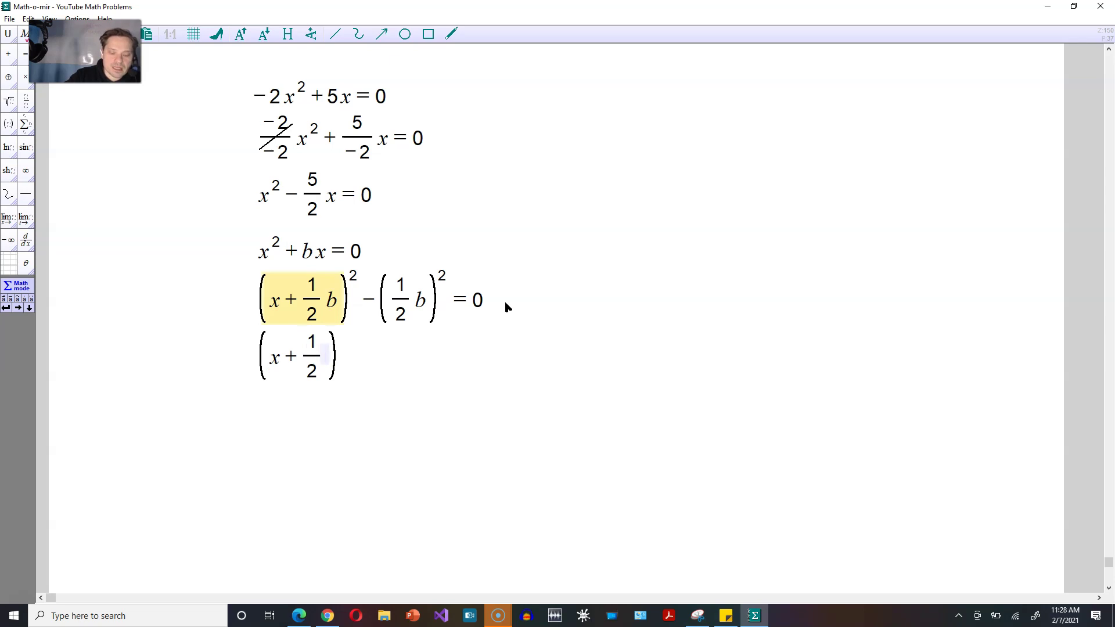
{"action": "type", "text": "*-5/2"}
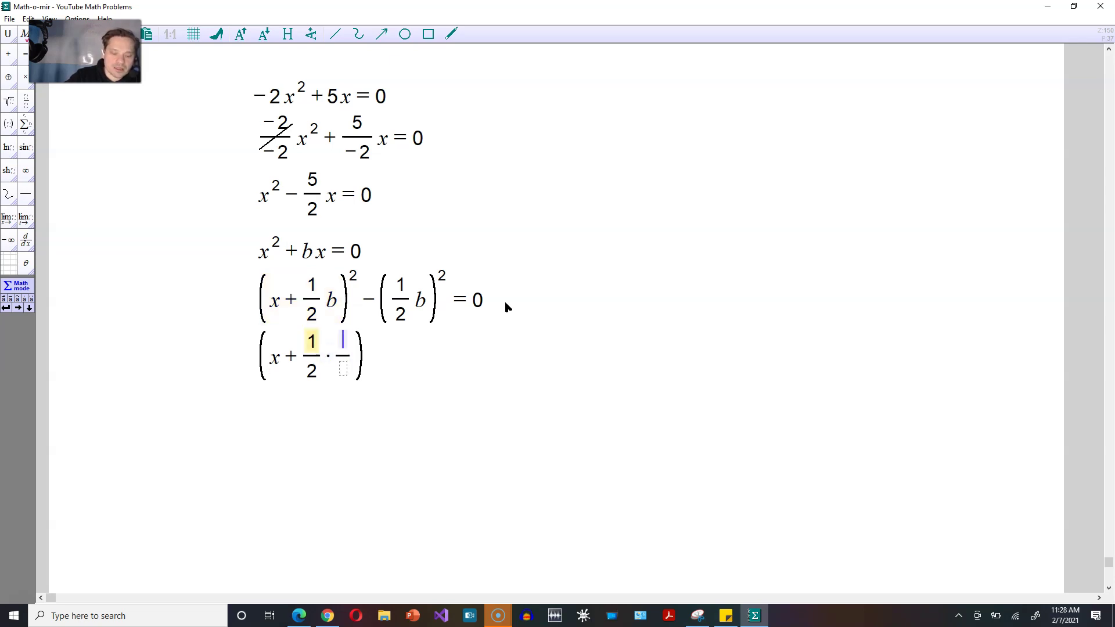
{"action": "type", "text": "^2-"}
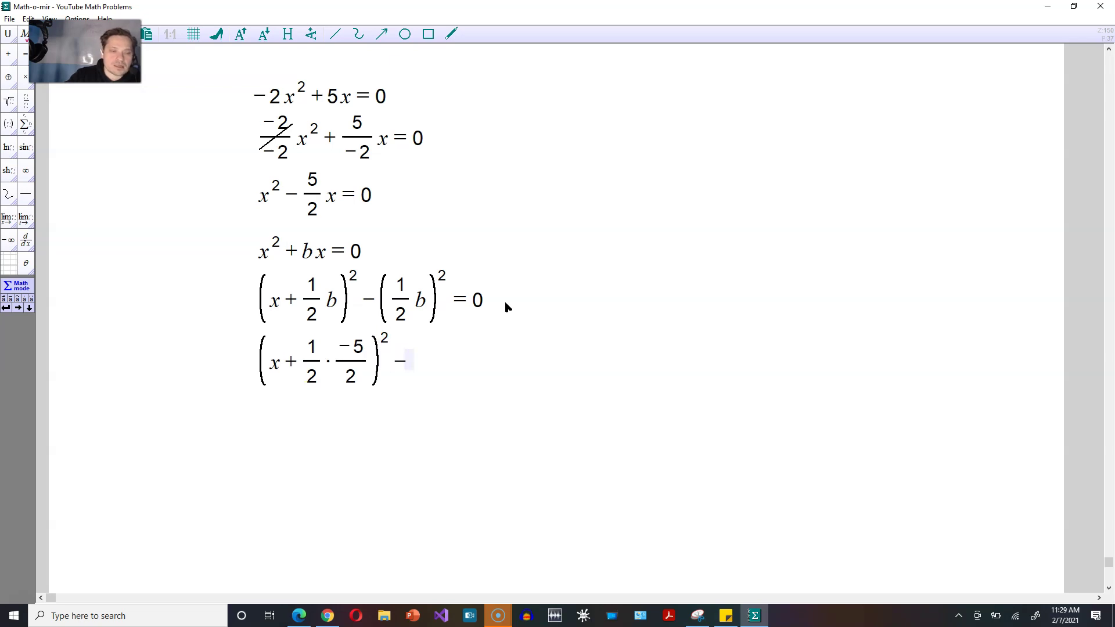
{"action": "type", "text": "("}
{"action": "key", "text": "Left"}
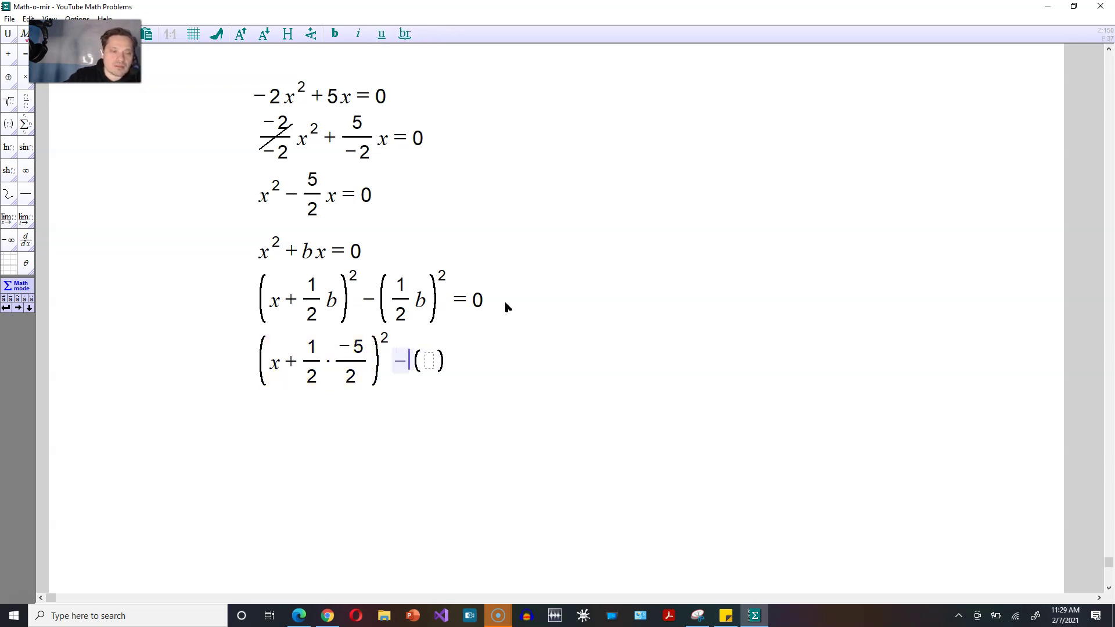
{"action": "key", "text": "Right"}
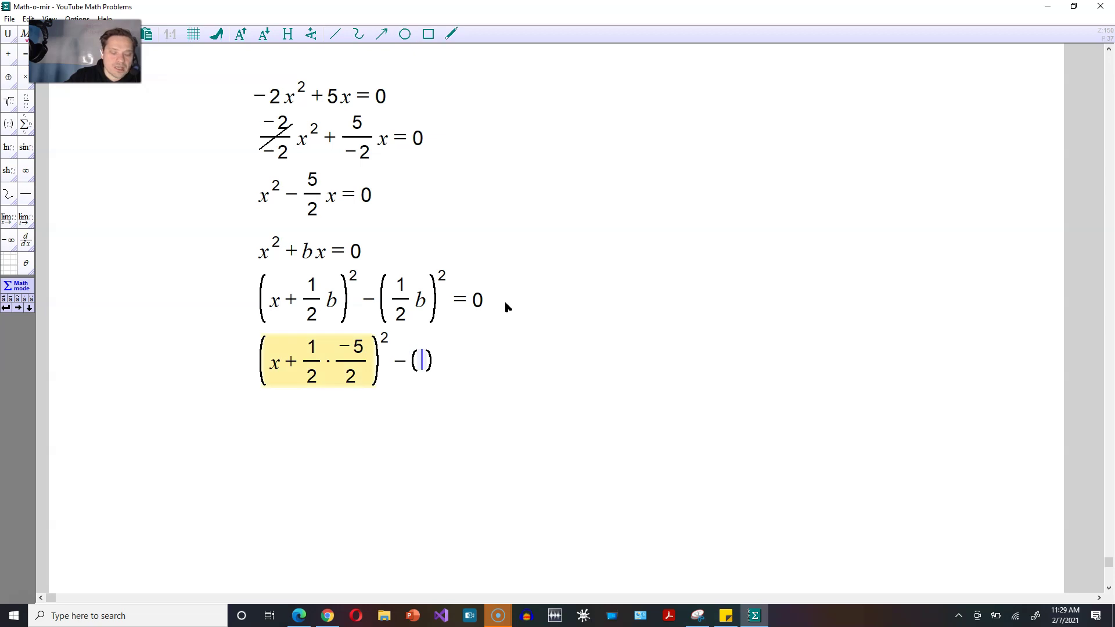
{"action": "type", "text": "1/2"}
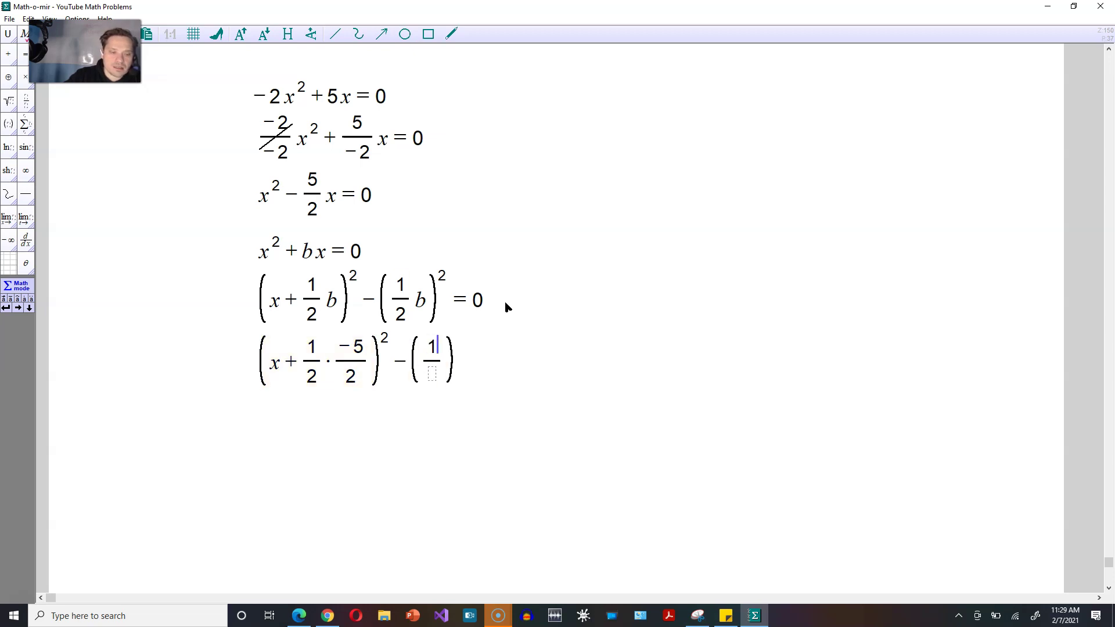
{"action": "key", "text": "Right"}
Step: Complete −(½·(−5/2))² = 0, then begin the simplified line (x − 5/4)² − (−5/4)
{"action": "type", "text": "*"}
{"action": "type", "text": "-5"}
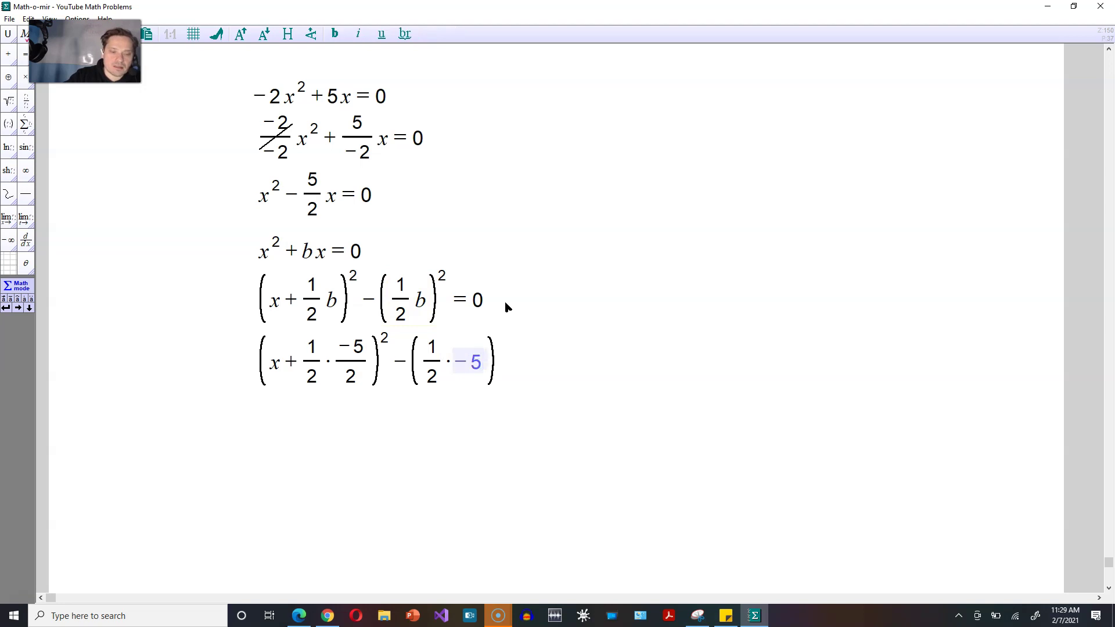
{"action": "type", "text": "/2"}
{"action": "key", "text": "Right"}
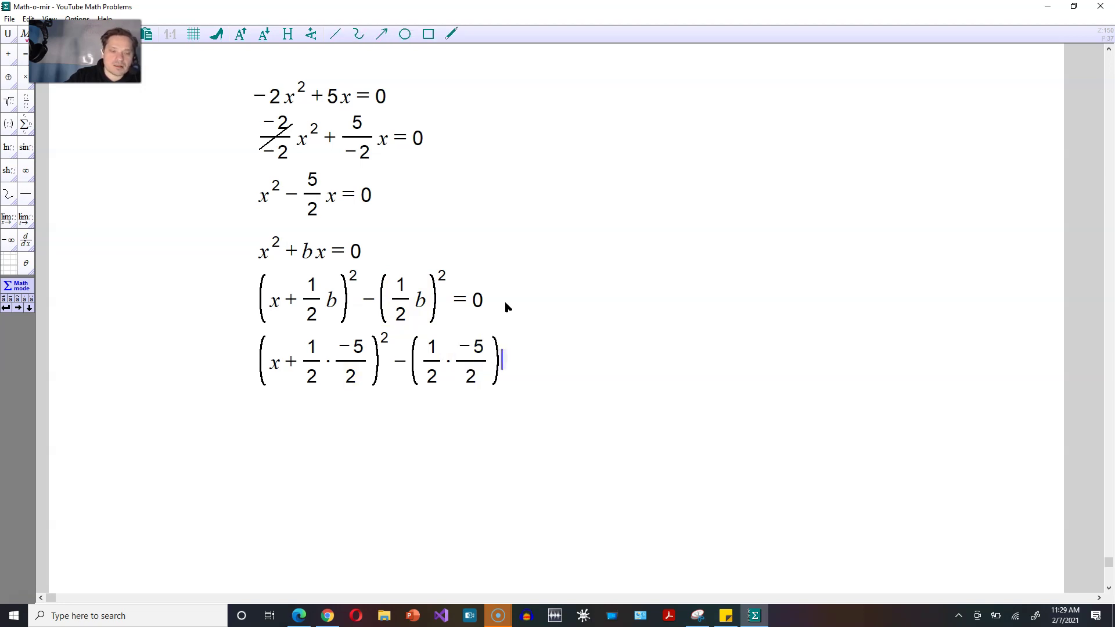
{"action": "type", "text": "2"}
{"action": "key", "text": "Right"}
{"action": "type", "text": "=0"}
{"action": "key", "text": "Return"}
{"action": "type", "text": "("}
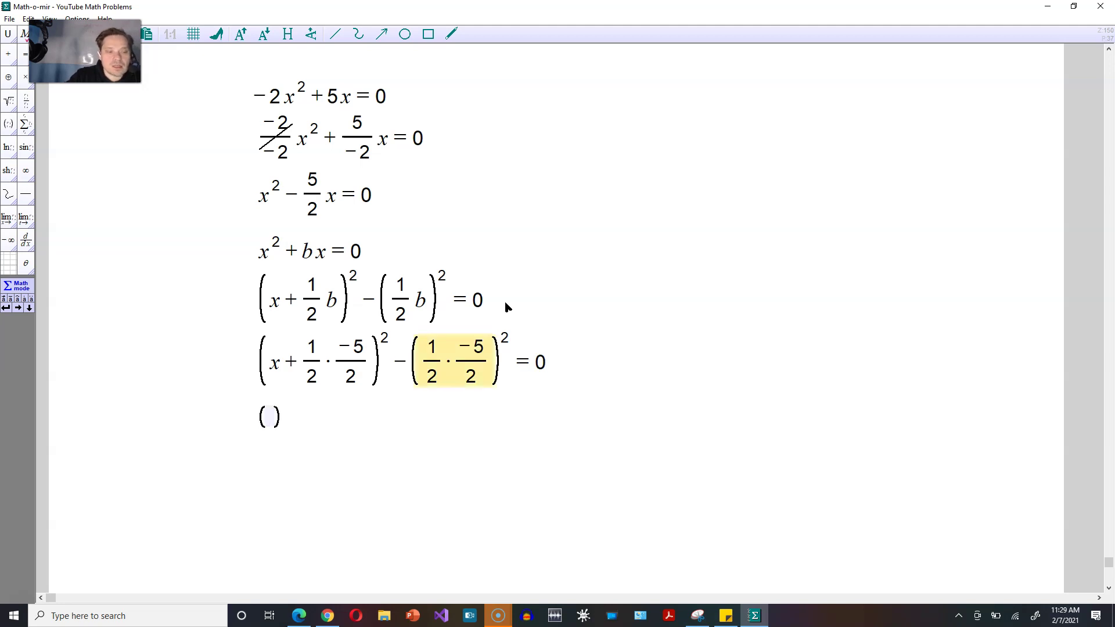
{"action": "type", "text": "x"}
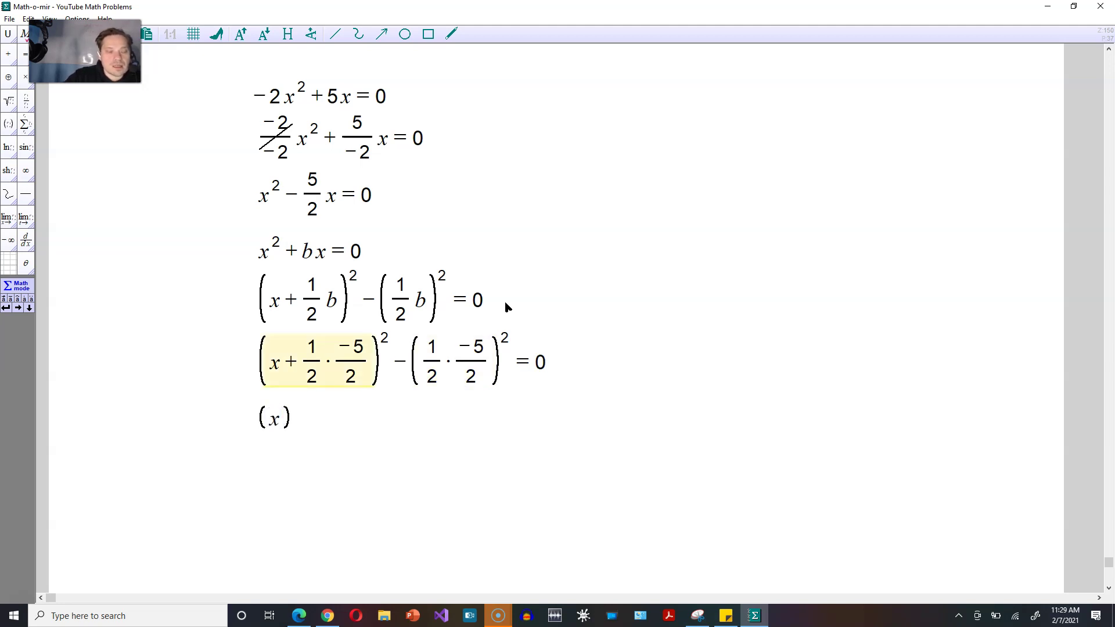
{"action": "type", "text": "-5/"}
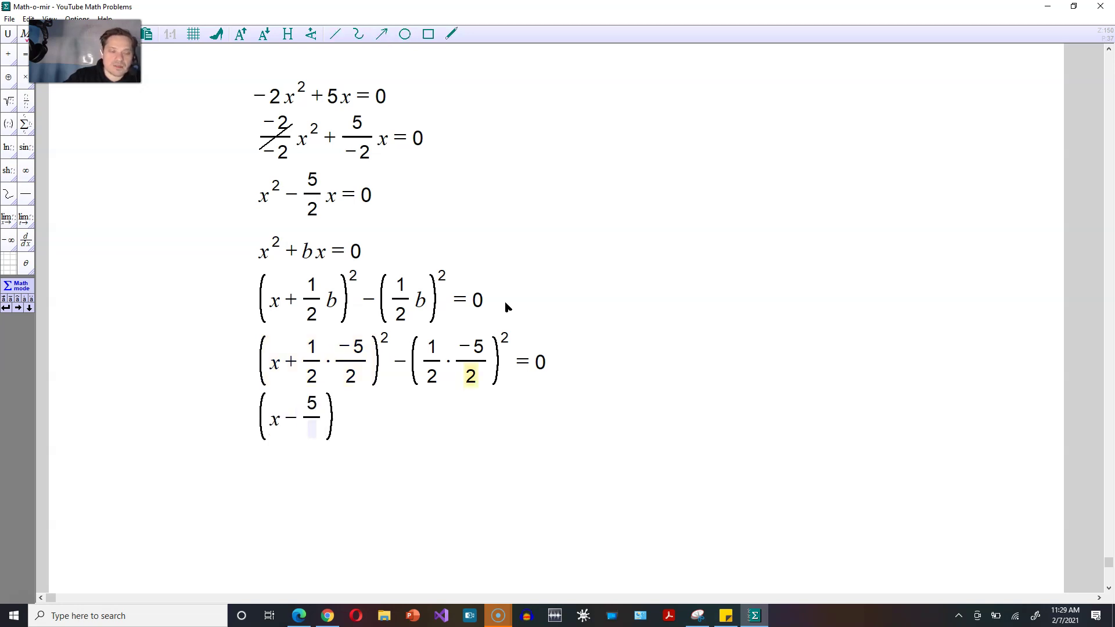
{"action": "type", "text": "4)^2"}
{"action": "type", "text": "-"}
{"action": "type", "text": "("}
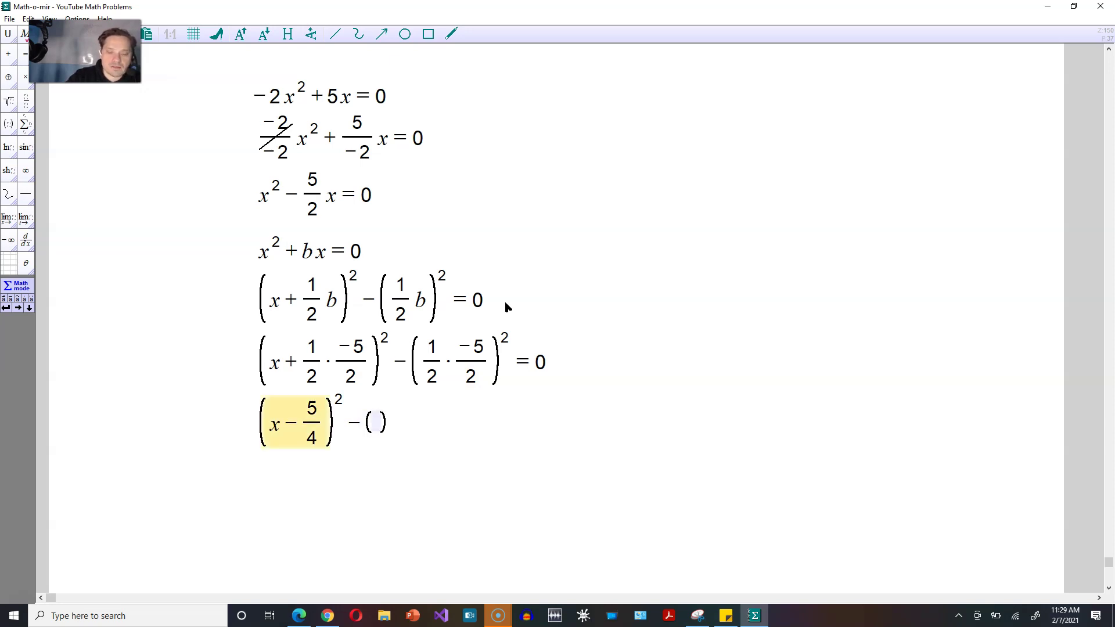
{"action": "type", "text": "-5"}
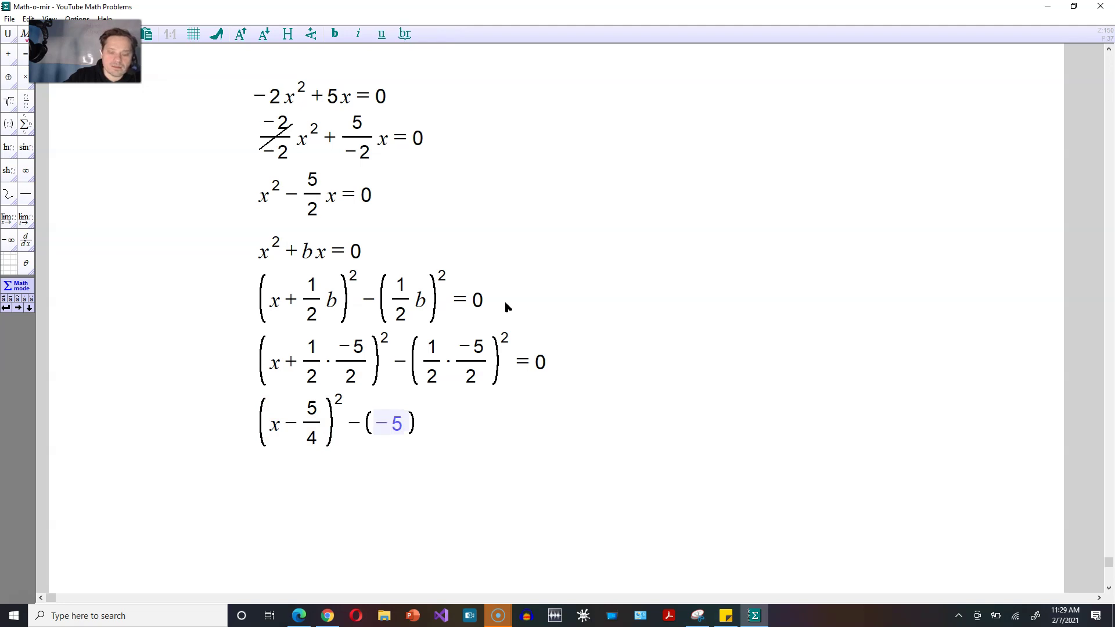
{"action": "type", "text": "/4"}
Step: Finish the line (x − 5/4)² − (−5/4)² = 0
{"action": "key", "text": "Right"}
{"action": "type", "text": "^"}
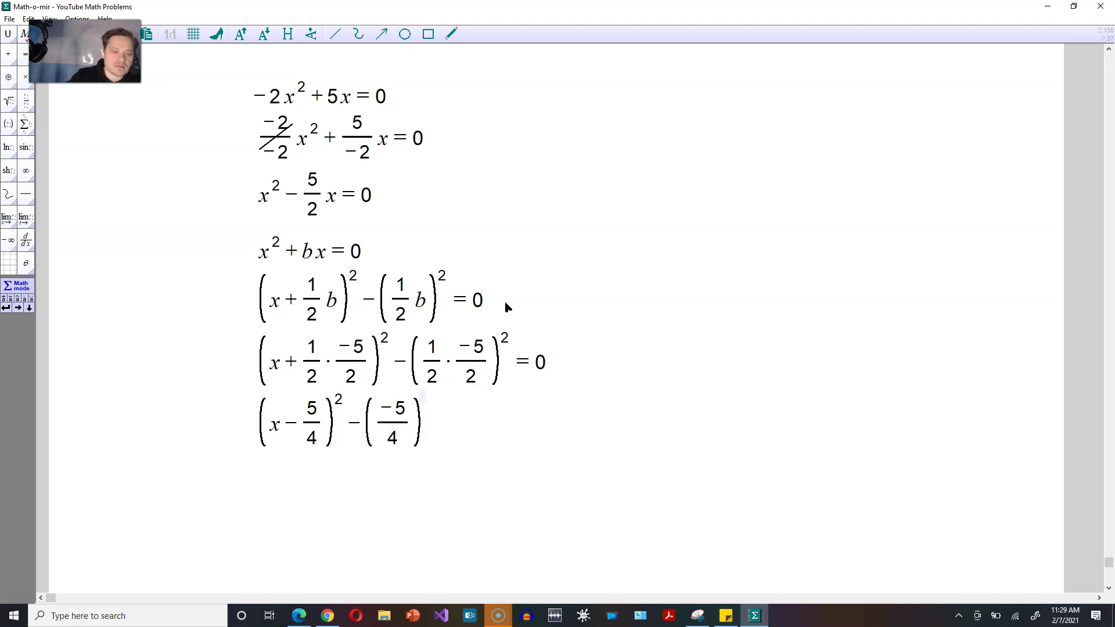
{"action": "type", "text": "2"}
{"action": "key", "text": "Right"}
{"action": "type", "text": "=0"}
{"action": "key", "text": "Return"}
Step: Write (x − 5/4)² − 25/16 = 0 on the next line
{"action": "type", "text": "(x-5/4"}
{"action": "key", "text": "Right"}
{"action": "type", "text": "2"}
{"action": "key", "text": "Right"}
{"action": "type", "text": "-"}
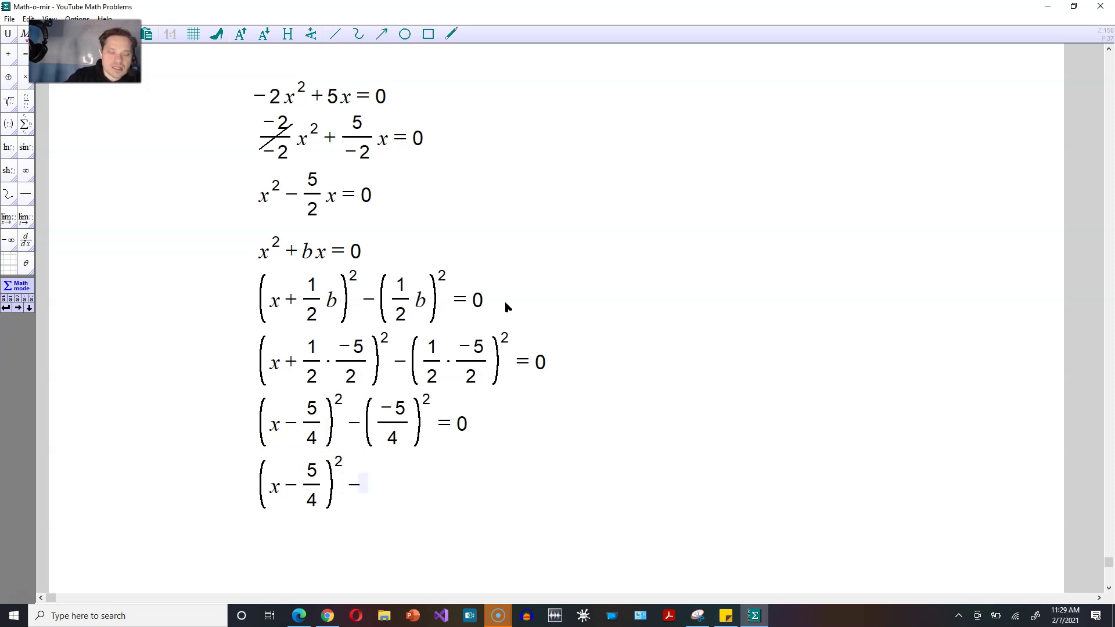
{"action": "type", "text": "25"}
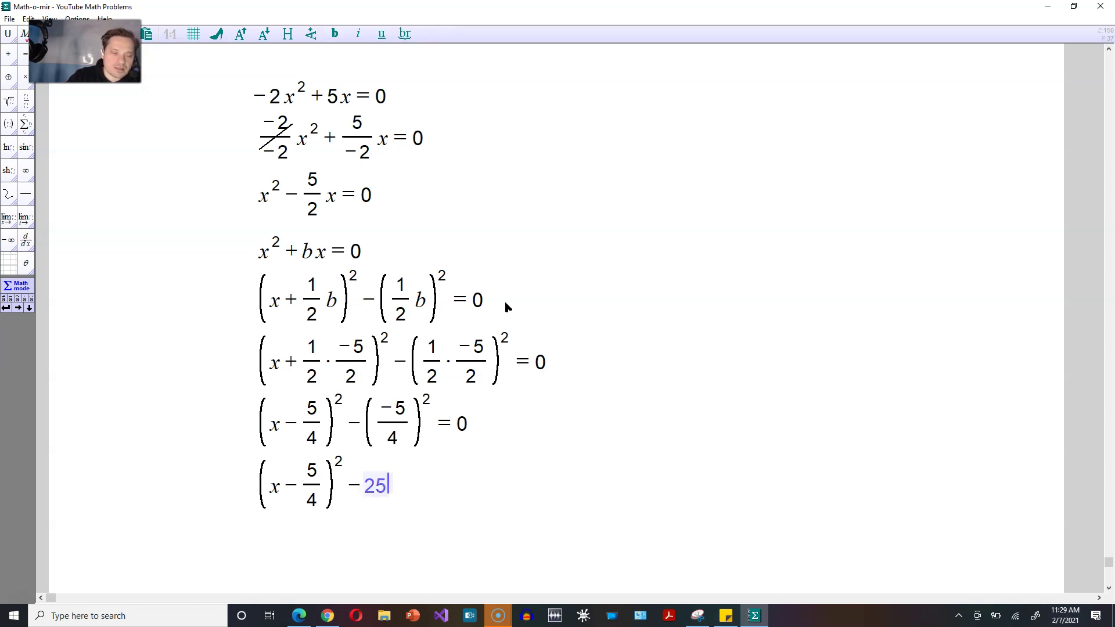
{"action": "type", "text": "/"}
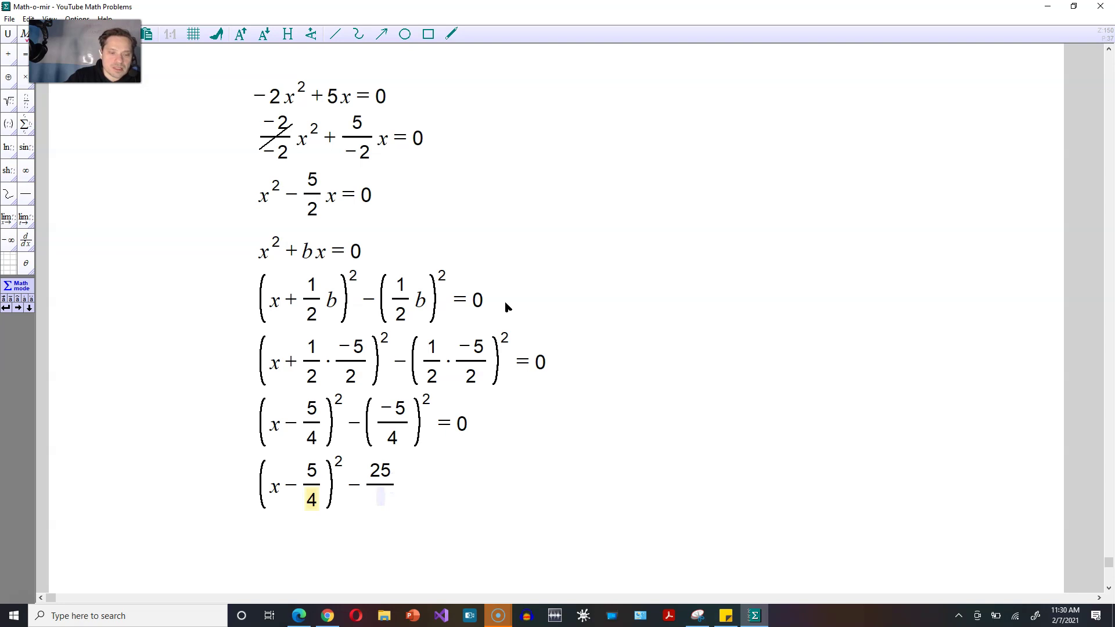
{"action": "type", "text": "16=0"}
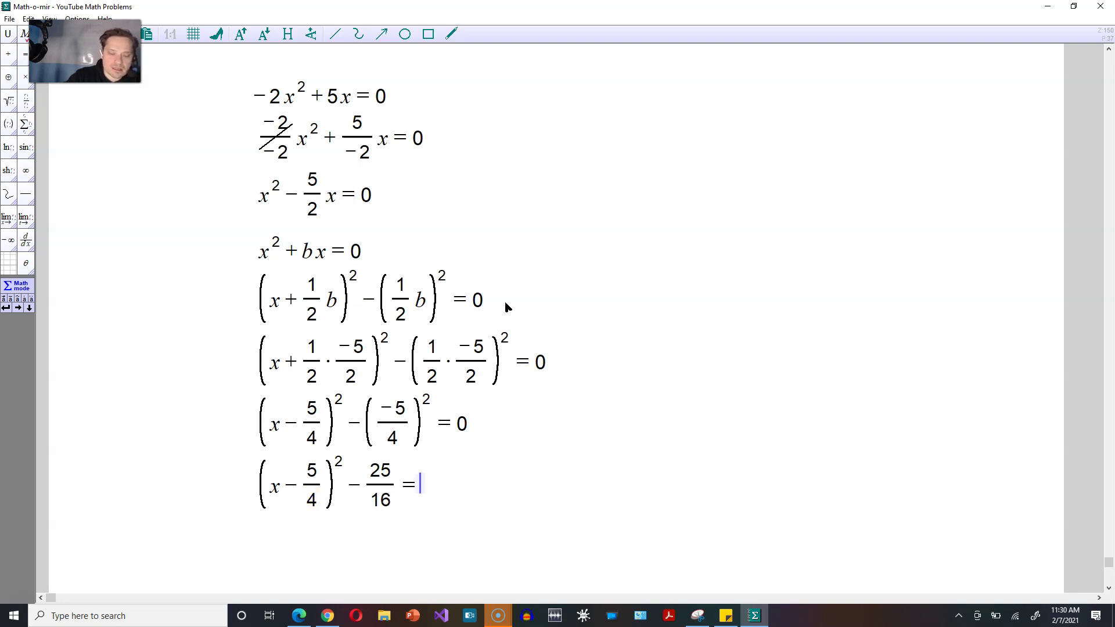
{"action": "left_click", "coordinate": [576, 106]}
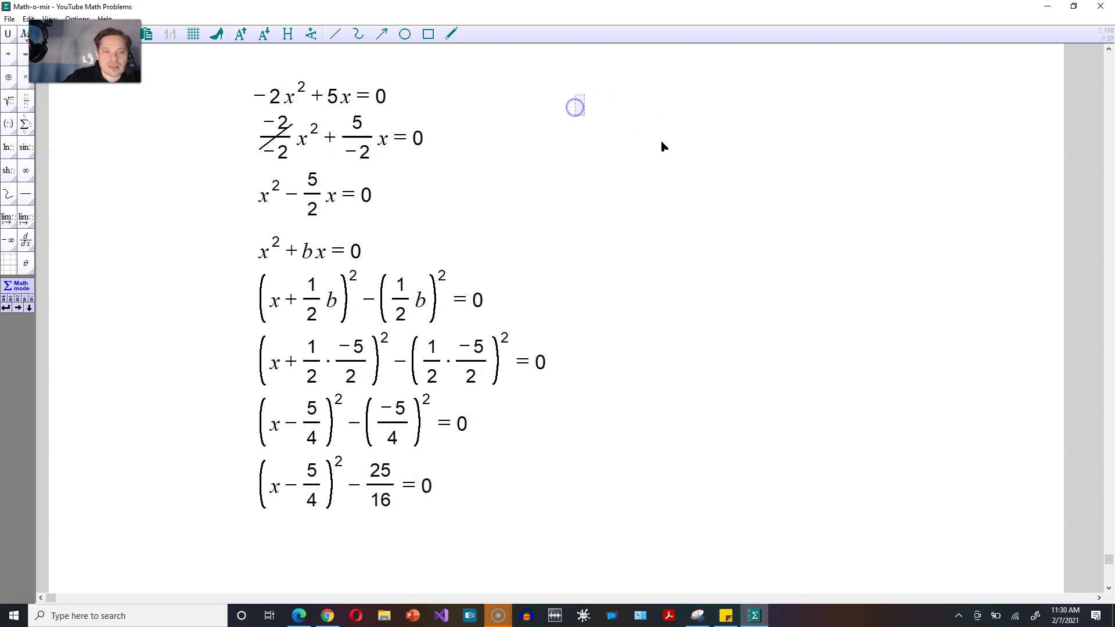
Step: In a second column, write (x − 5/4)² = 25/16 and √((x − 5/4)²) = ±√(25/16)
{"action": "type", "text": "(x-5/4"}
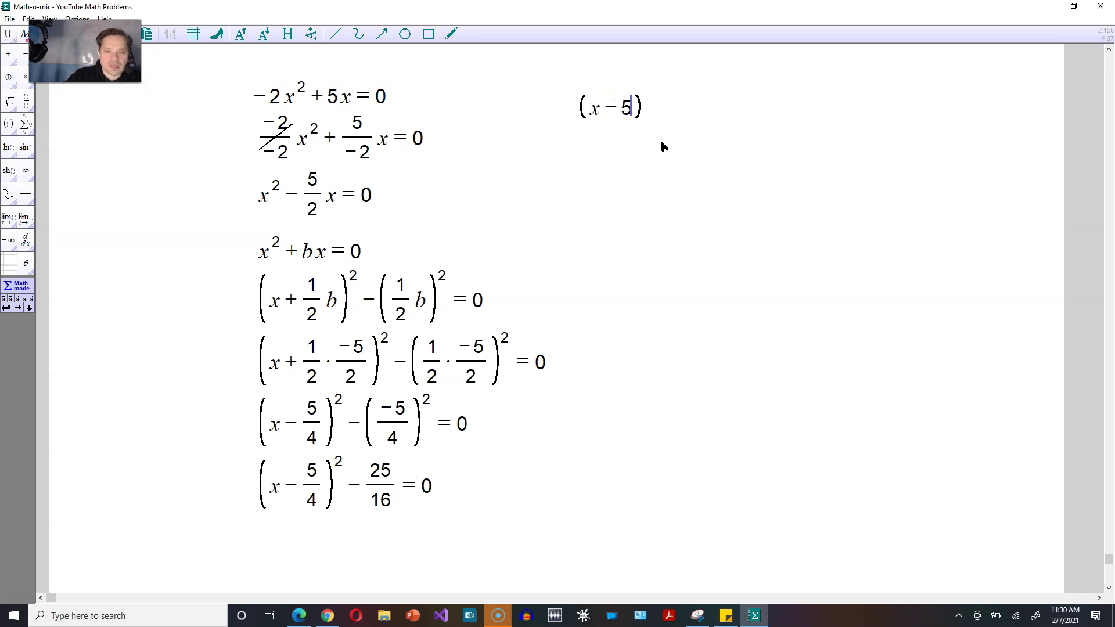
{"action": "type", "text": ")^2 ="}
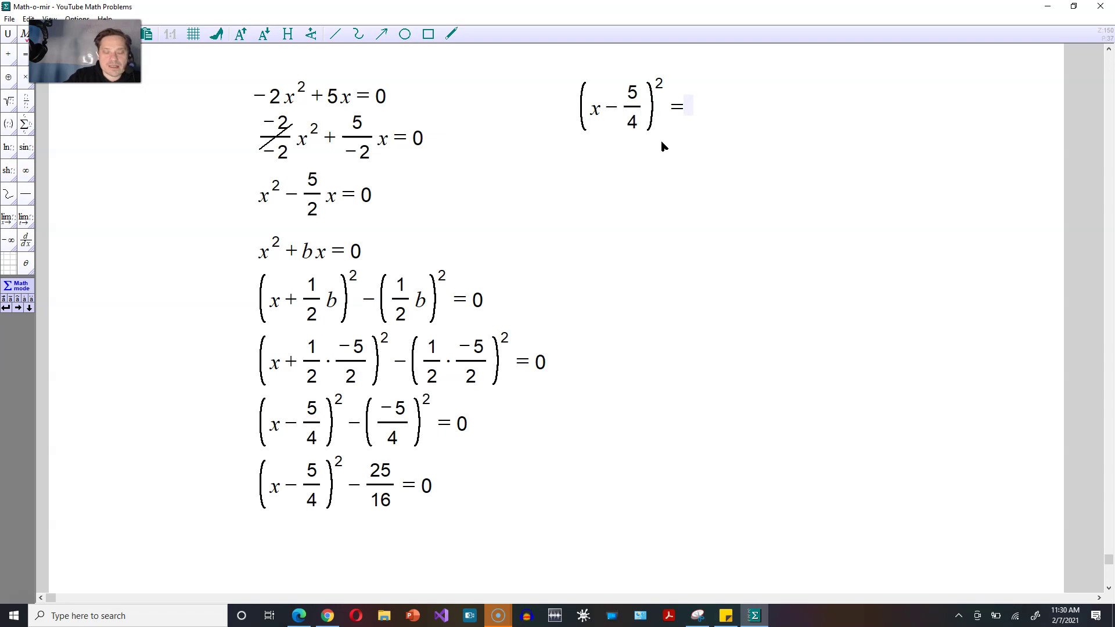
{"action": "type", "text": "25/16"}
{"action": "key", "text": "Return"}
{"action": "type", "text": "sqrt"}
{"action": "type", "text": "(x"}
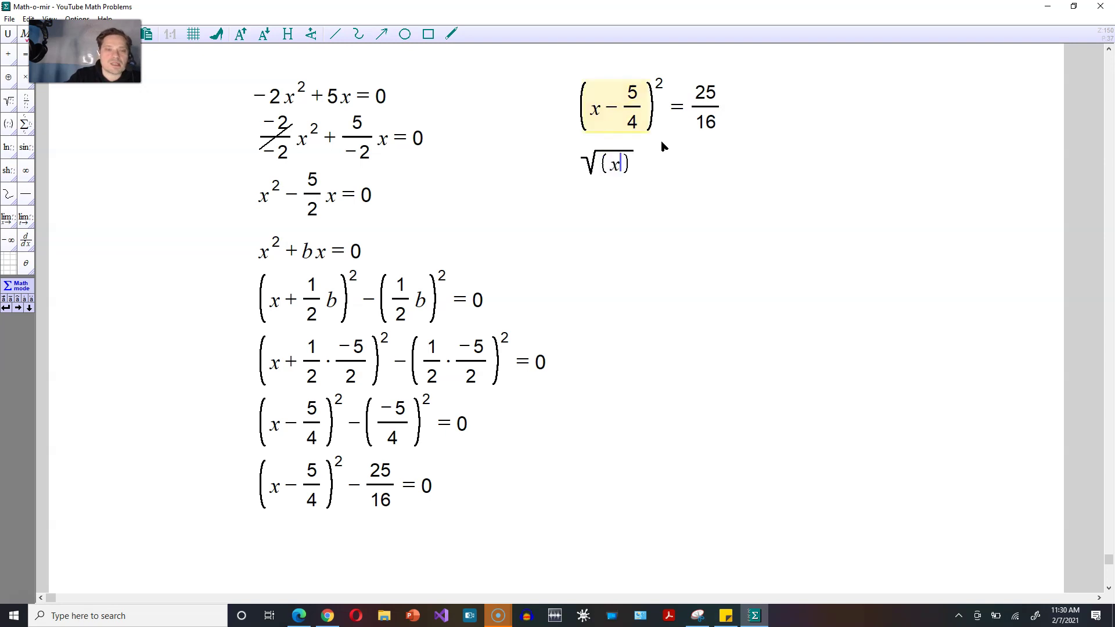
{"action": "type", "text": "-5"}
{"action": "type", "text": "/4)"}
{"action": "type", "text": "^2"}
{"action": "type", "text": "="}
{"action": "type", "text": "+-sqrt"}
{"action": "type", "text": "25"}
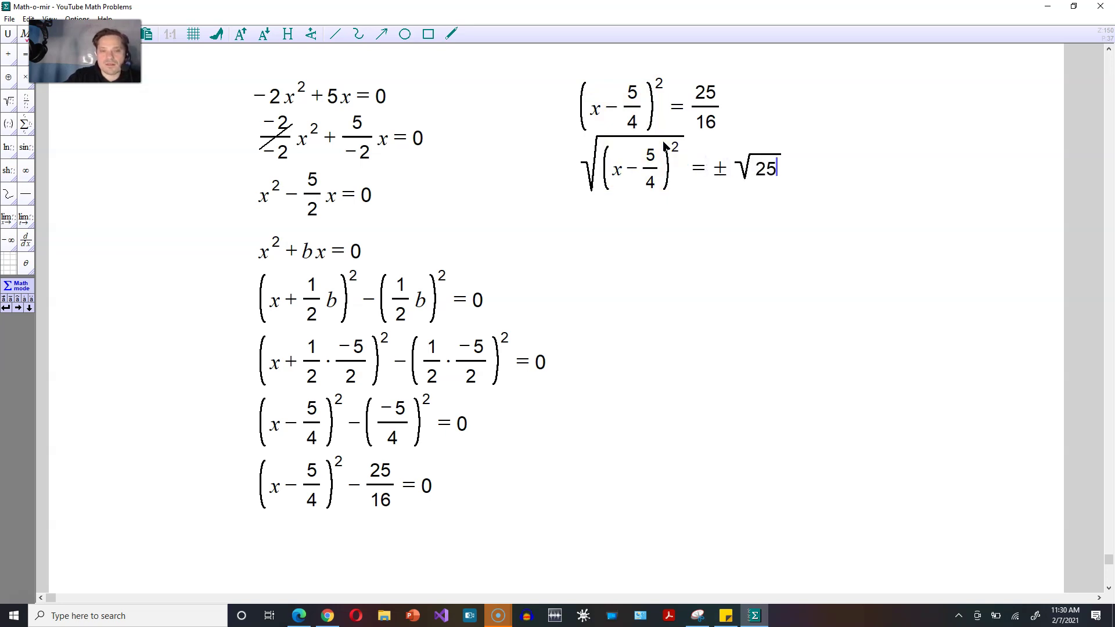
{"action": "type", "text": "/16"}
{"action": "key", "text": "Return"}
{"action": "type", "text": "x-5"}
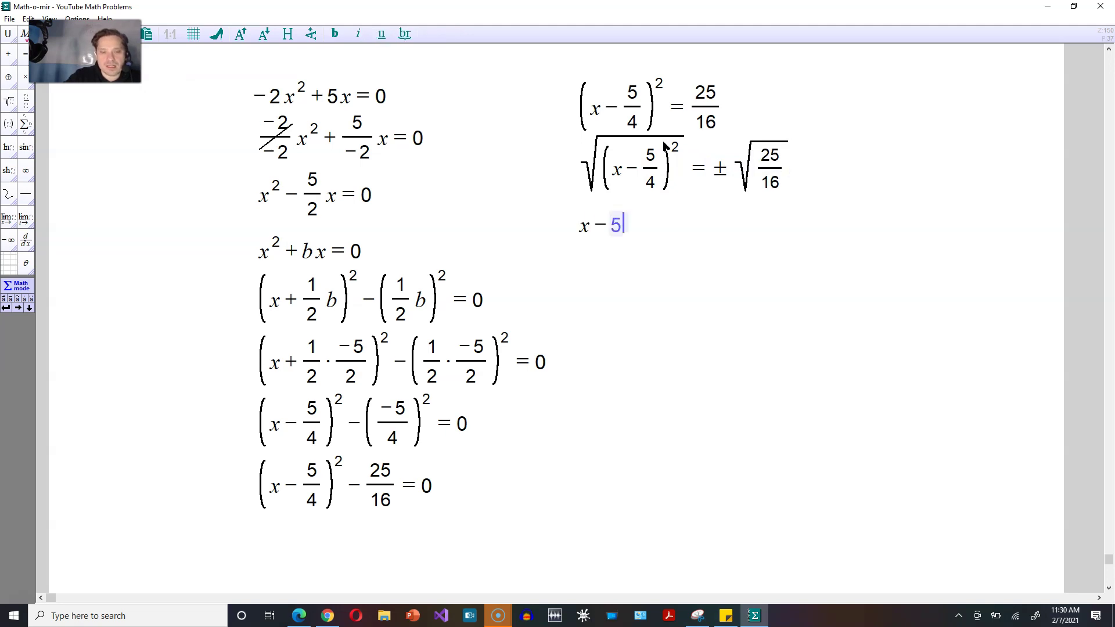
{"action": "type", "text": "/4 ="}
{"action": "type", "text": "+-"}
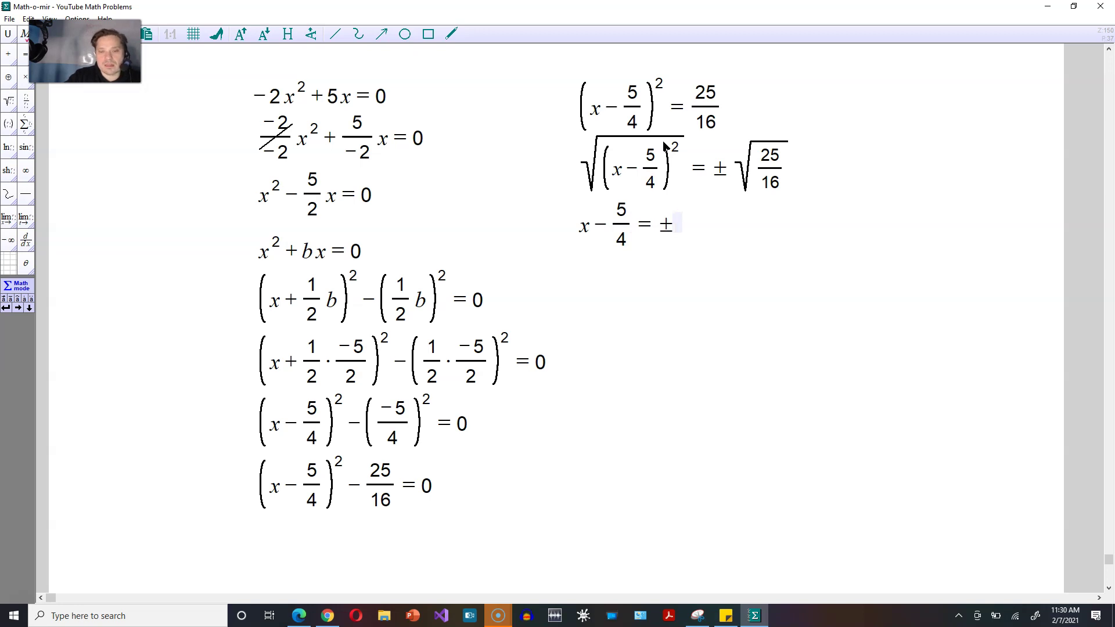
{"action": "type", "text": "5/4"}
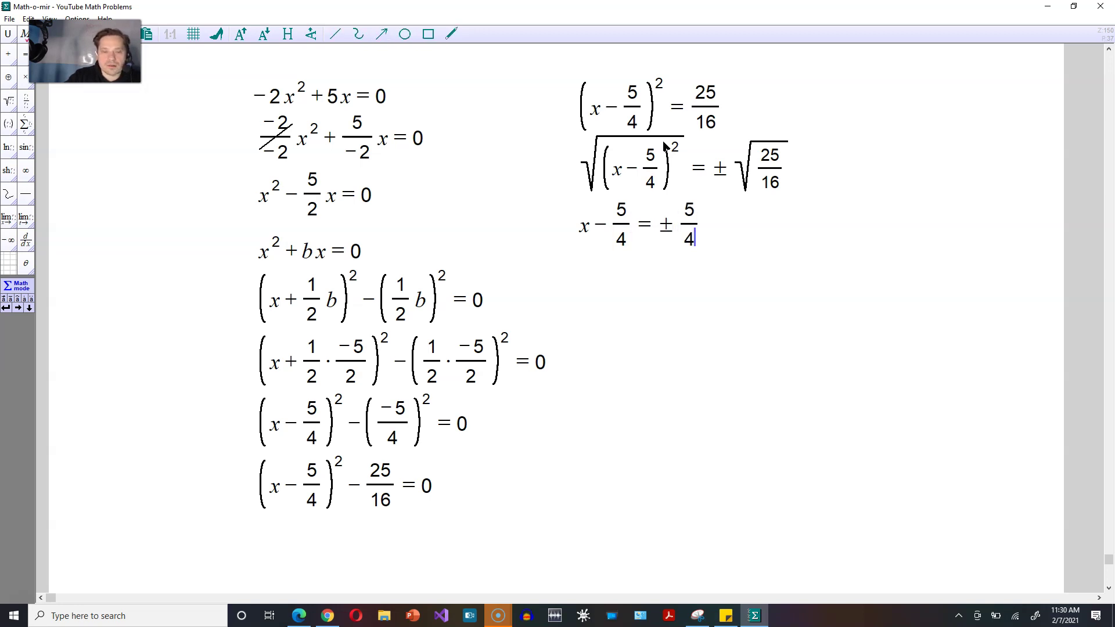
Step: Add the line x = 5/4 ± 5/4 below x − 5/4 = ±5/4
{"action": "key", "text": "Return"}
{"action": "type", "text": "x=5/"}
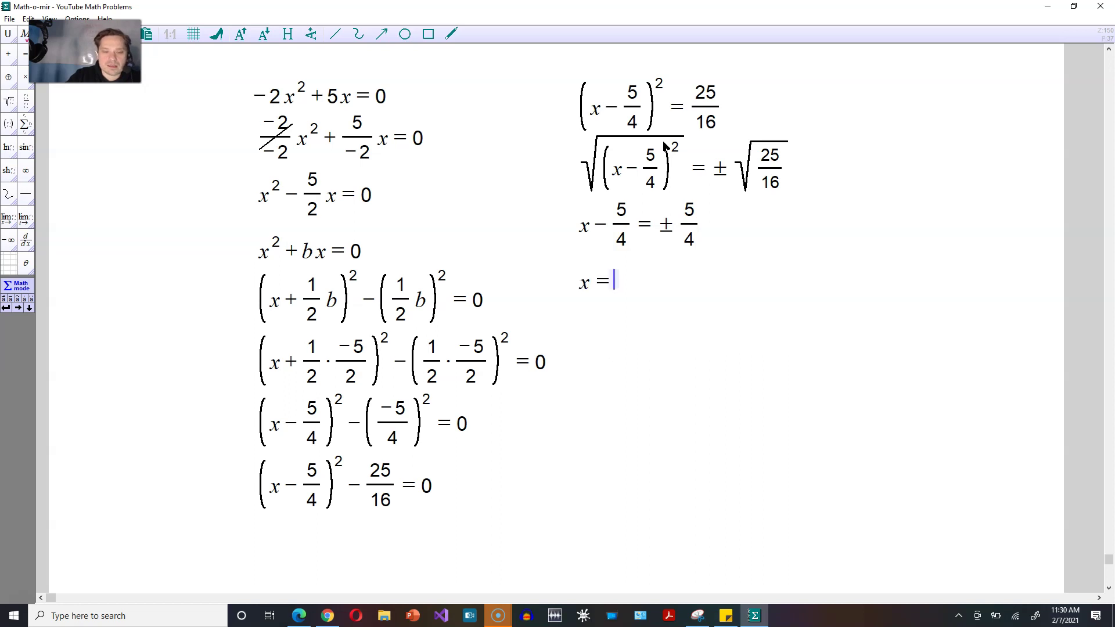
{"action": "type", "text": "4"}
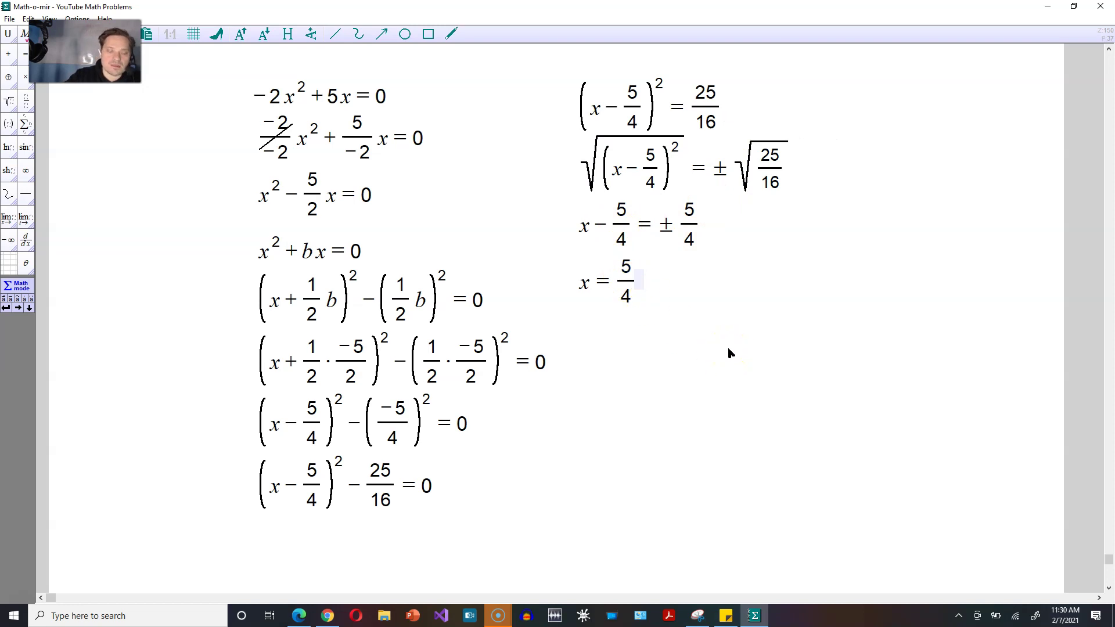
{"action": "type", "text": "+-"}
{"action": "type", "text": "5/4"}
{"action": "key", "text": "Return"}
Step: Work out the first case x = (5 − 5)/4 = 0/4 = 0
{"action": "type", "text": "x"}
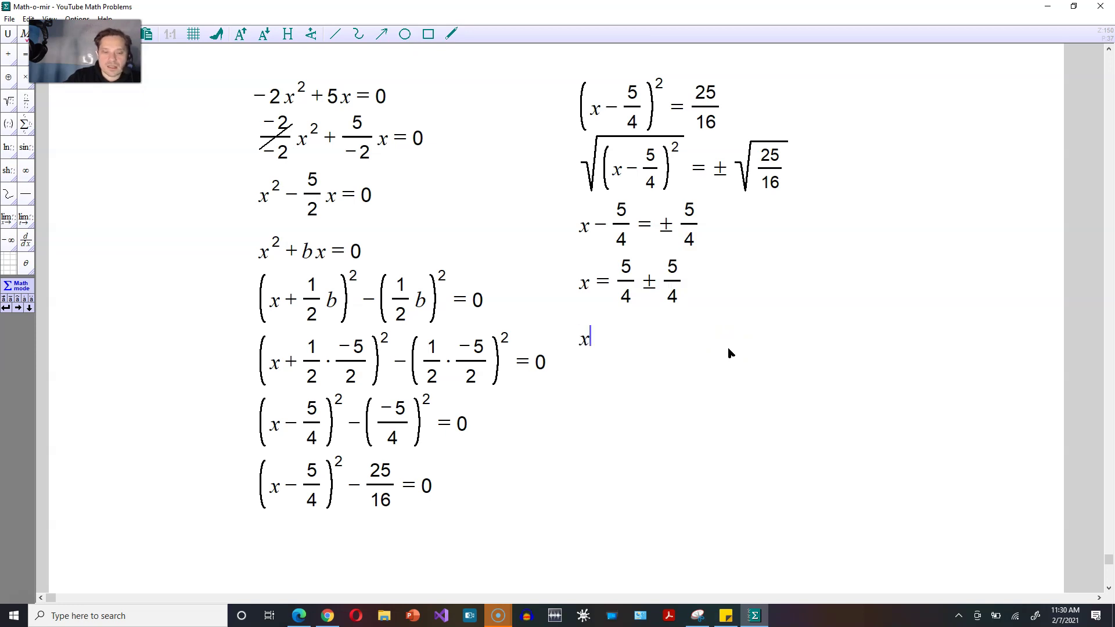
{"action": "type", "text": "=5-5"}
{"action": "key", "text": "shift+Left"}
{"action": "type", "text": "/4"}
{"action": "key", "text": "Right"}
{"action": "type", "text": "=0/4=0"}
Step: Write the second case x = (5 + 5)/4 = 10/4
{"action": "key", "text": "Return"}
{"action": "type", "text": "x = 5 + 5"}
{"action": "key", "text": "shift+Left"}
{"action": "key", "text": "shift+Left"}
{"action": "key", "text": "shift+Left"}
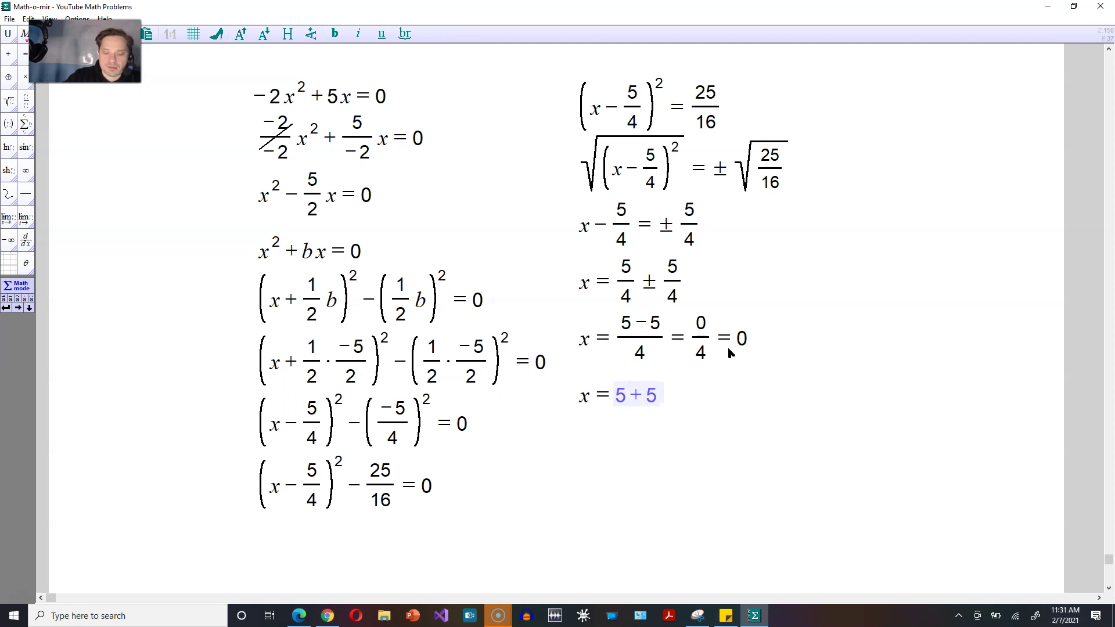
{"action": "key", "text": "slash"}
{"action": "type", "text": "4 = 10"}
{"action": "key", "text": "shift+Left"}
{"action": "key", "text": "shift+Left"}
{"action": "key", "text": "slash"}
{"action": "type", "text": "4"}
{"action": "key", "text": "Right"}
Step: Rewrite 10/4 as the fraction (2·5)/(2·2)
{"action": "type", "text": "="}
{"action": "key", "text": "slash"}
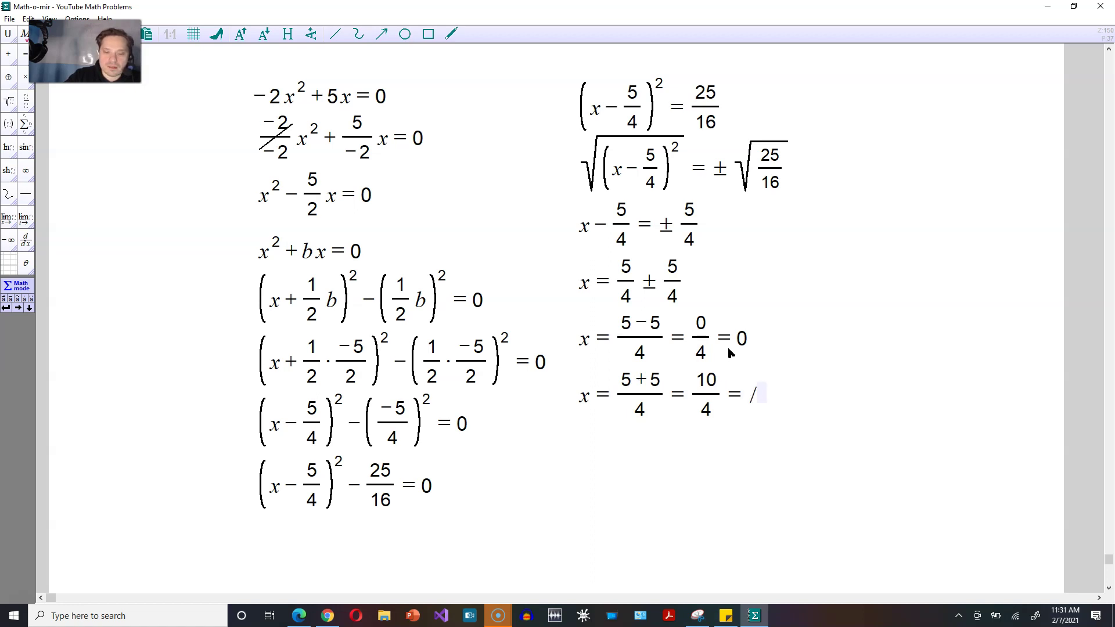
{"action": "type", "text": "2*"}
{"action": "type", "text": "5"}
{"action": "key", "text": "Down"}
{"action": "type", "text": "2*2"}
{"action": "key", "text": "Right"}
Step: Strike out the common factor 2 in the numerator and denominator
{"action": "type", "text": "="}
{"action": "right_click", "coordinate": [754, 383]}
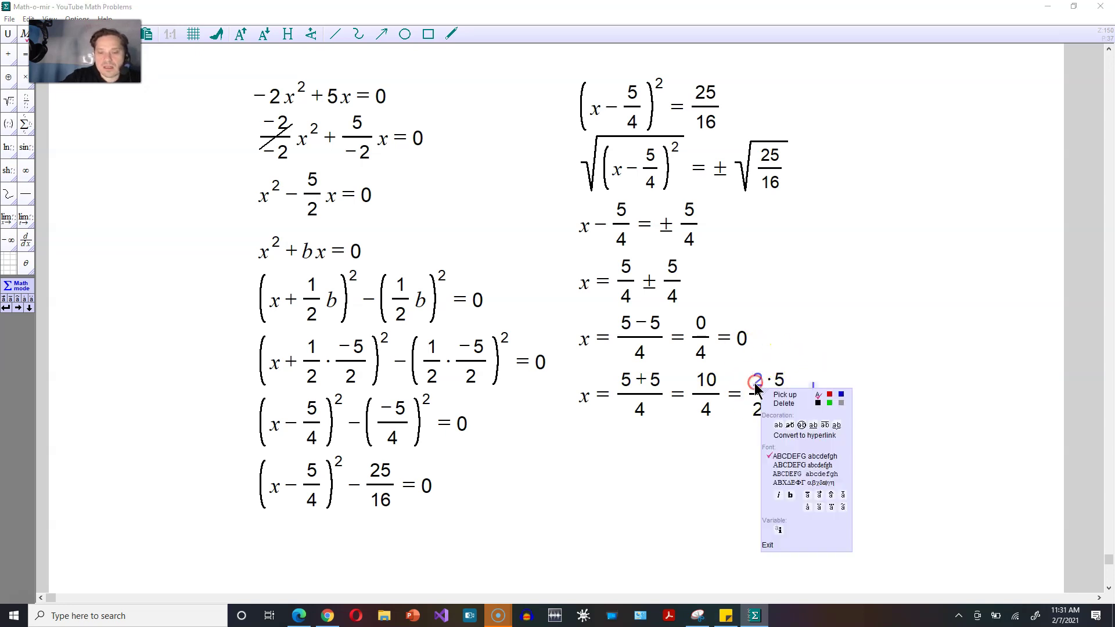
{"action": "left_click", "coordinate": [791, 425]}
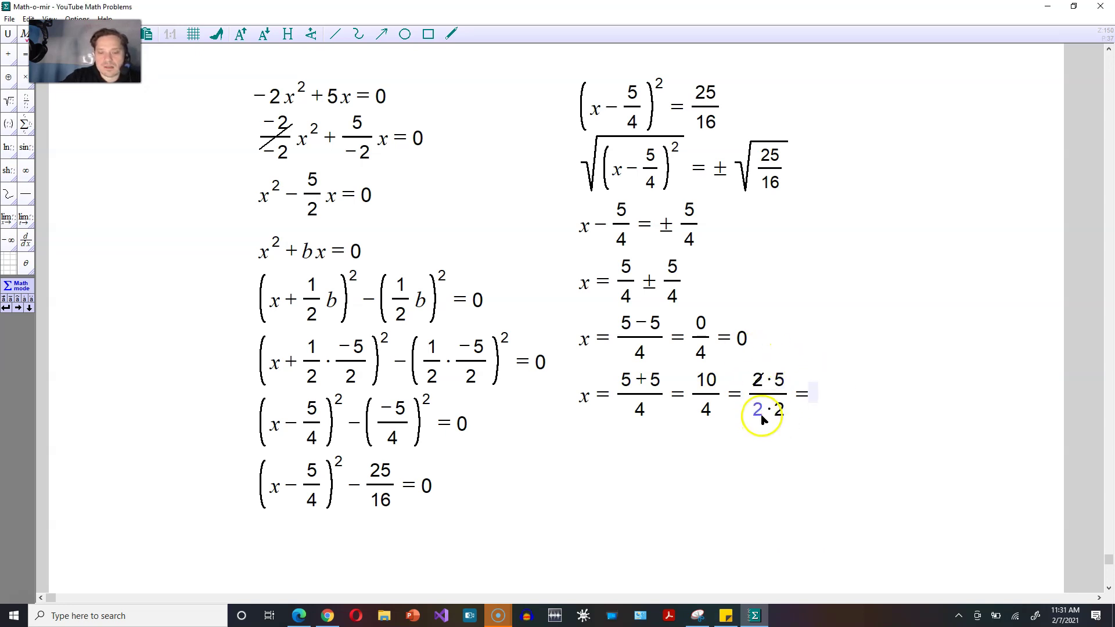
{"action": "right_click", "coordinate": [762, 419]}
{"action": "left_click", "coordinate": [809, 430]}
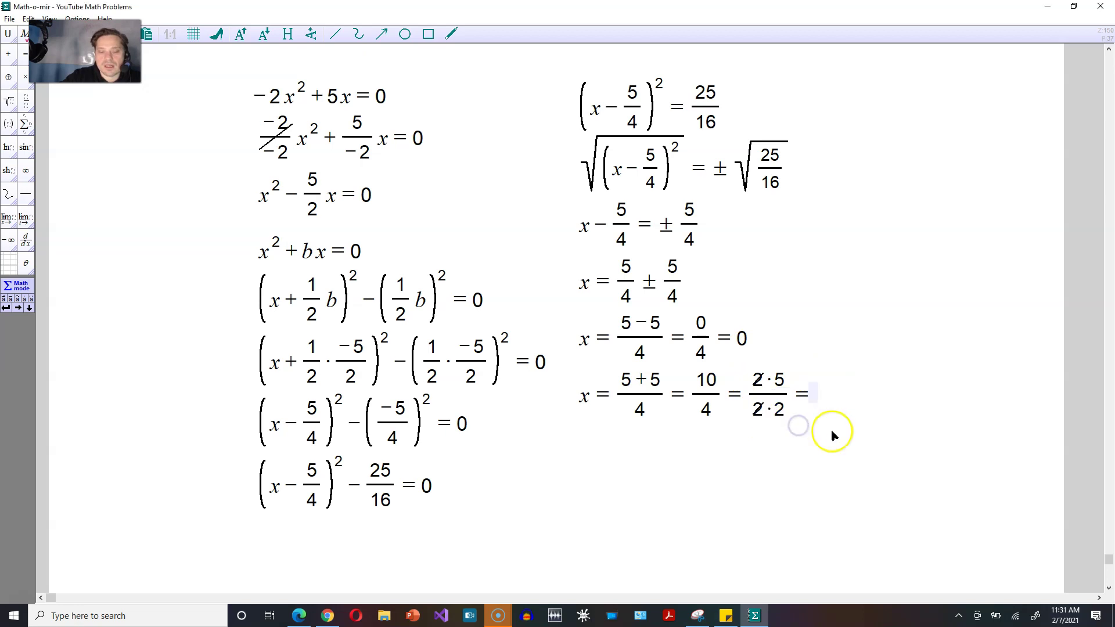
Step: Append the result 5/2 and draw a rectangle around the 0 answer
{"action": "type", "text": "5/2"}
{"action": "key", "text": "space"}
{"action": "key", "text": "Return"}
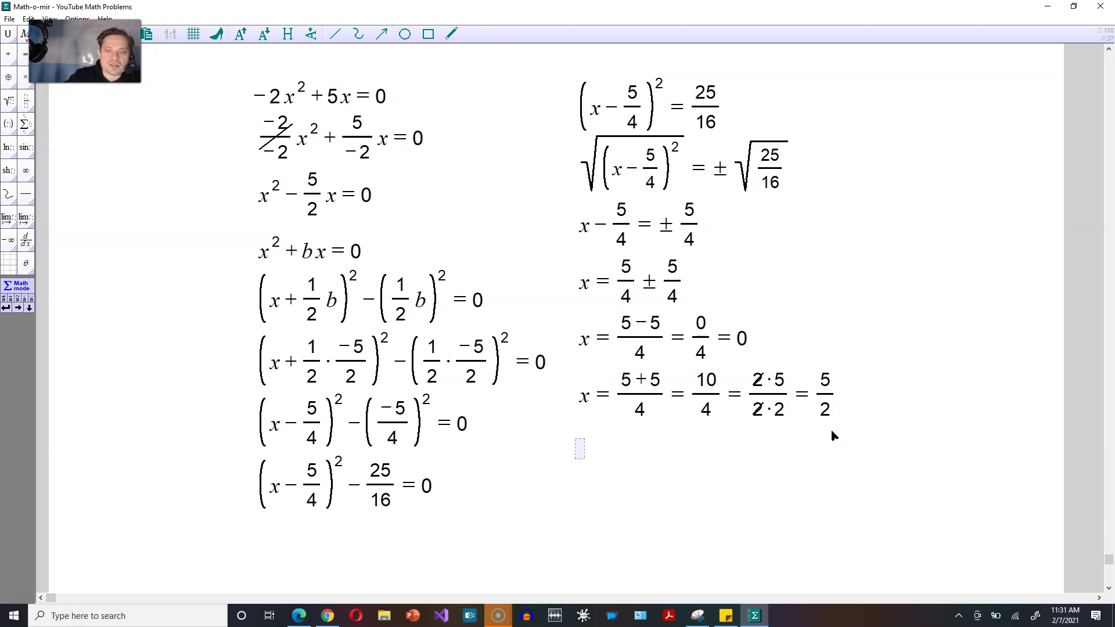
{"action": "left_click", "coordinate": [428, 35]}
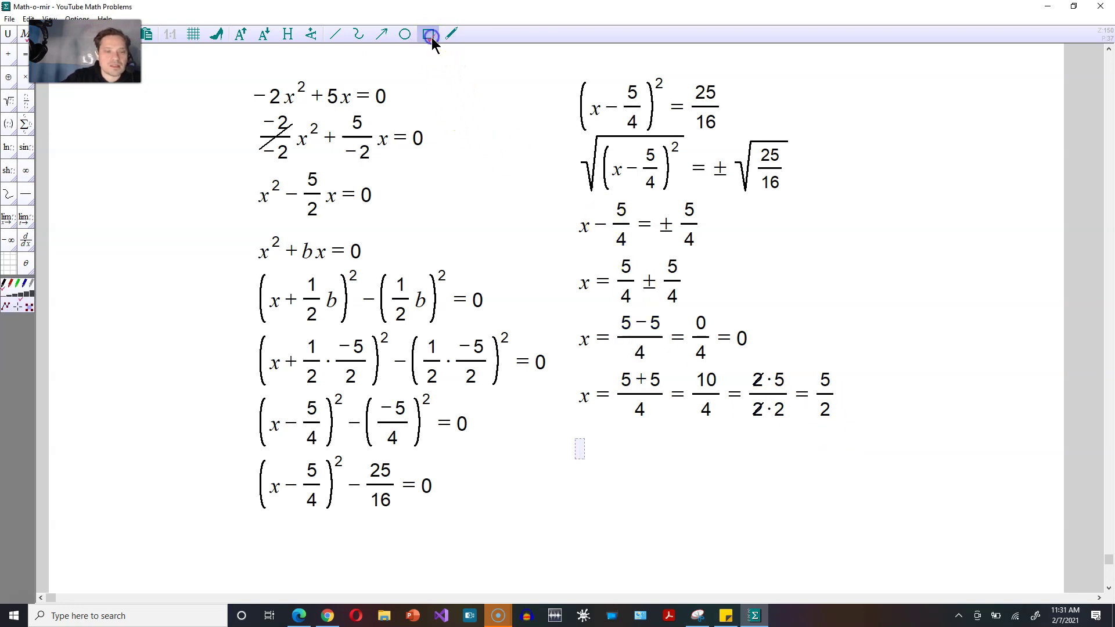
{"action": "mouse_move", "coordinate": [735, 320]}
{"action": "left_mouse_down"}
{"action": "mouse_move", "coordinate": [762, 358]}
{"action": "mouse_move", "coordinate": [851, 431]}
{"action": "left_mouse_up"}
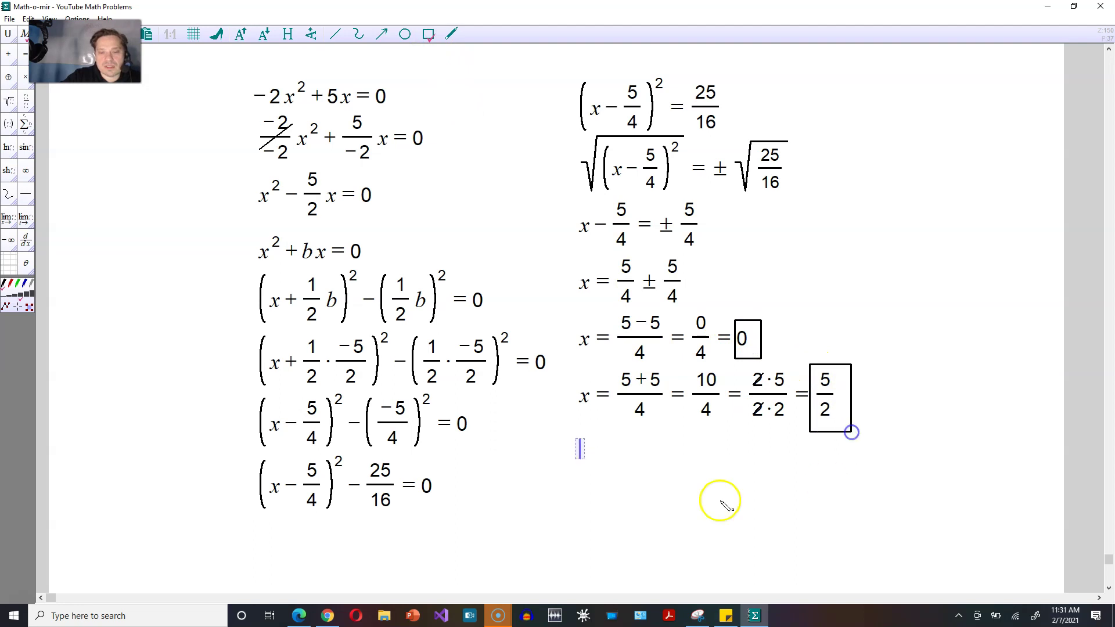